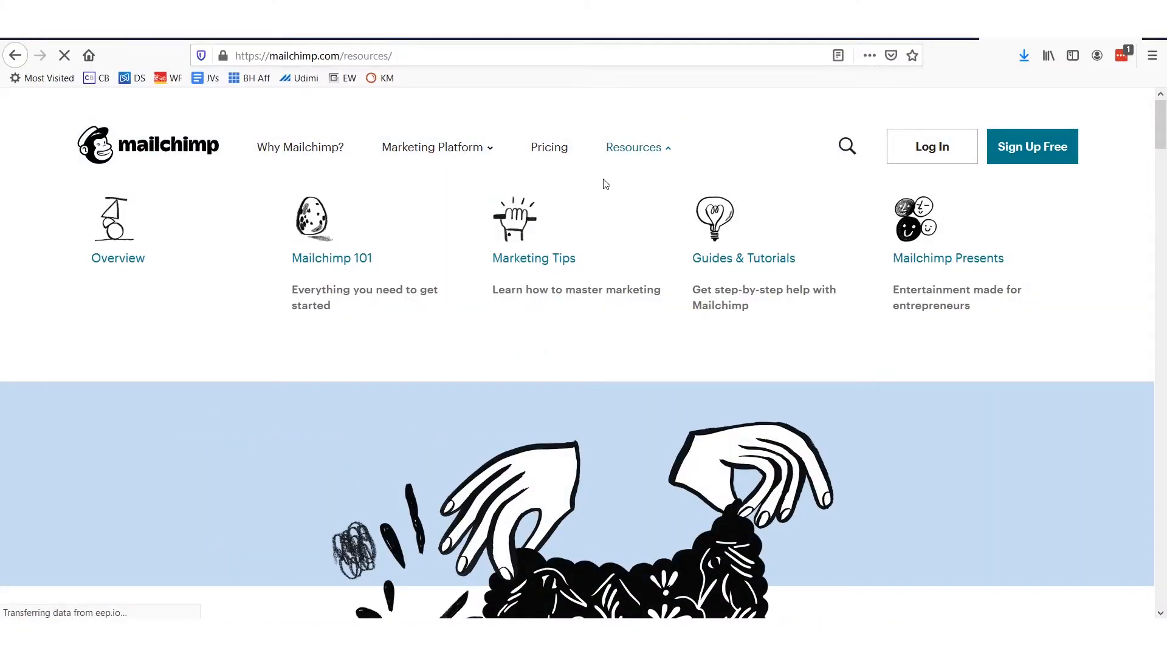
Log in to the existing Mailchimp account from the public website
{"action": "mouse_move", "coordinate": [523, 181]}
{"action": "left_mouse_down"}
{"action": "mouse_move", "coordinate": [24, 154]}
{"action": "mouse_move", "coordinate": [729, 417]}
{"action": "mouse_move", "coordinate": [625, 130]}
{"action": "left_mouse_up"}
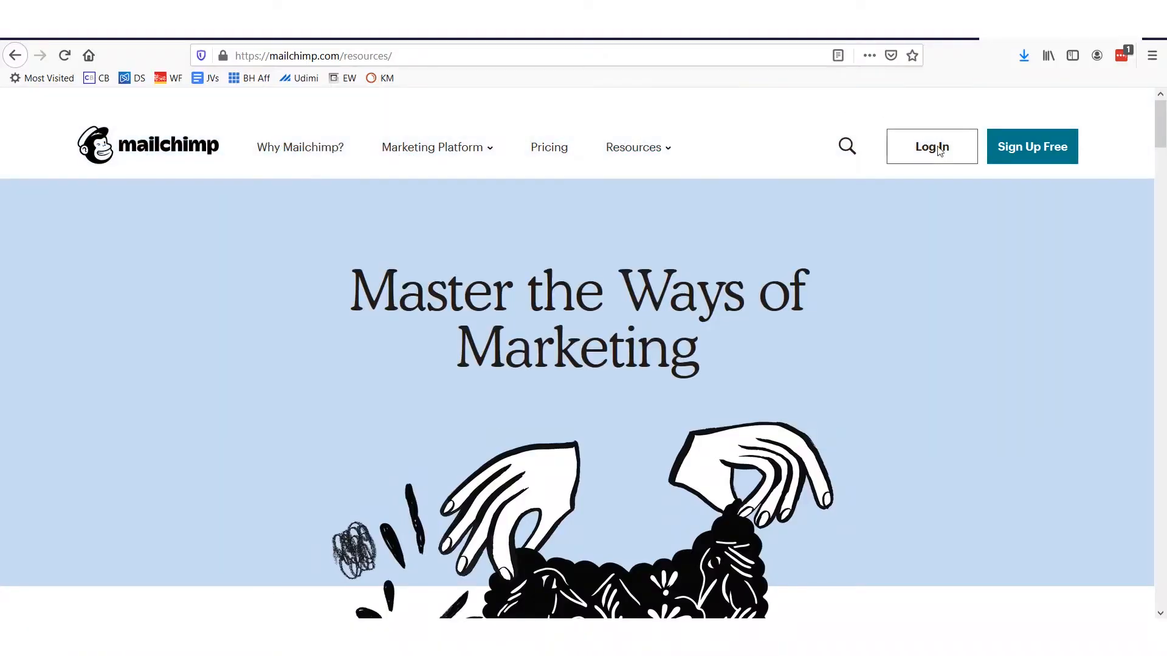
{"action": "left_click", "coordinate": [939, 150]}
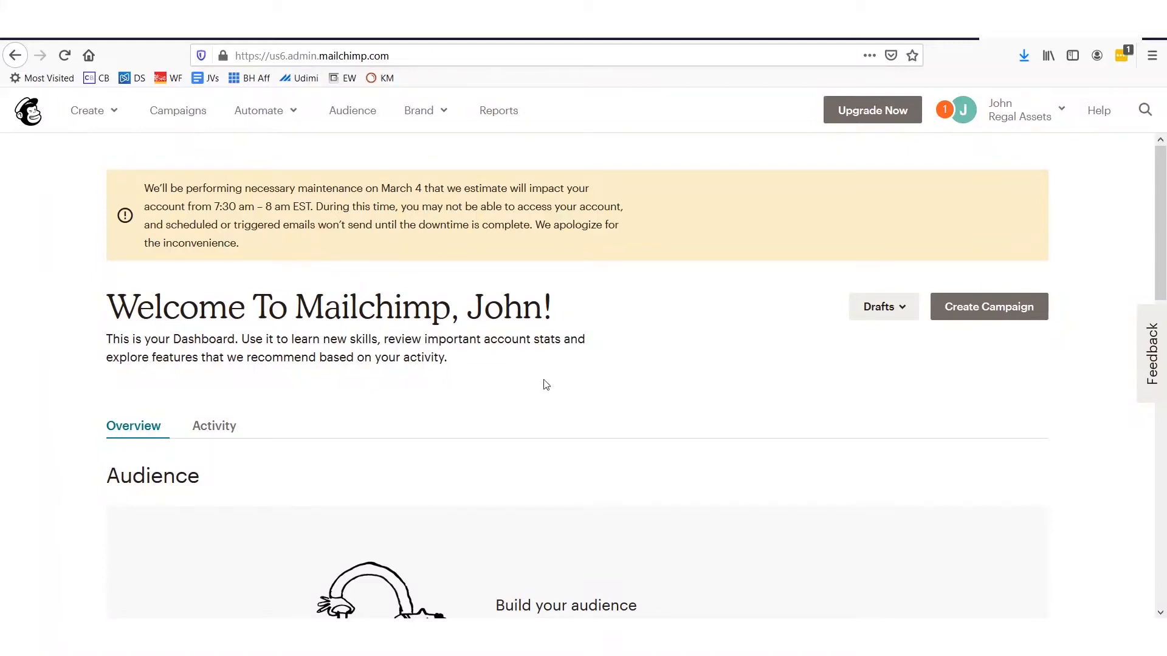
{"action": "left_click_drag", "start_coordinate": [722, 429], "coordinate": [128, 153]}
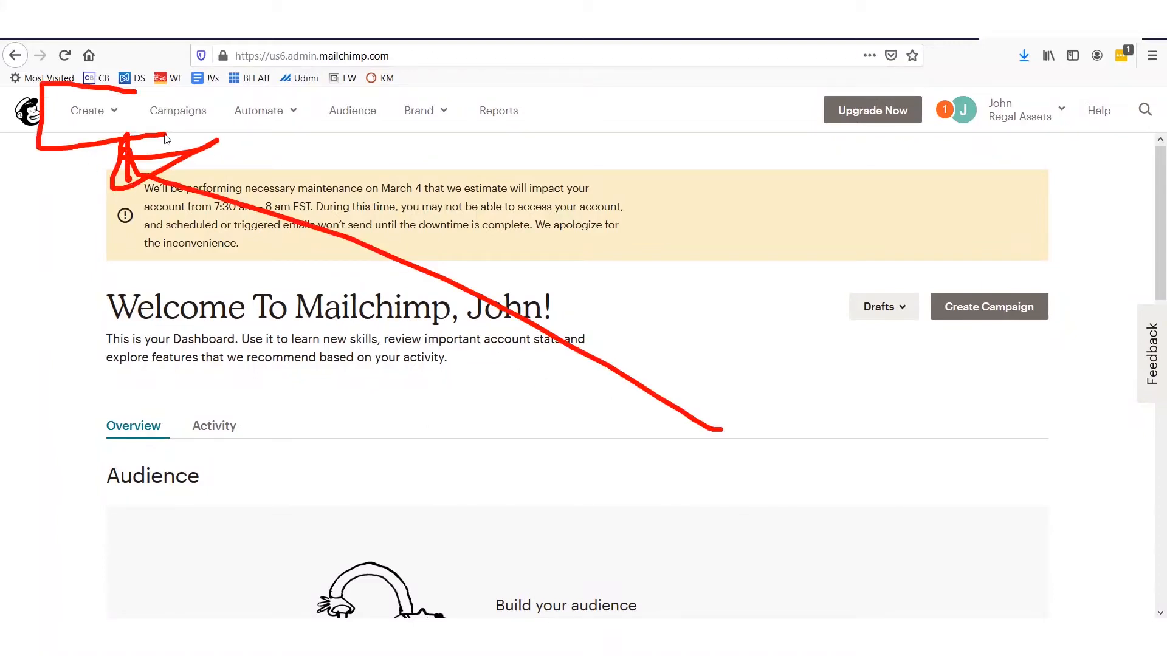
{"action": "key", "text": "Escape"}
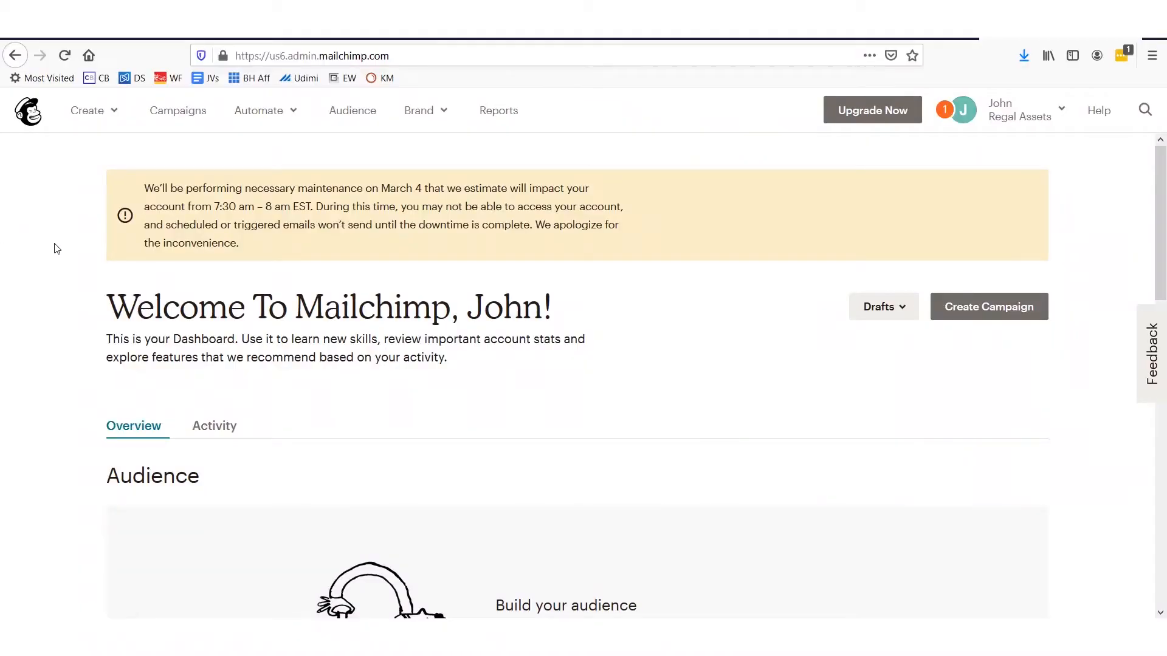
{"action": "scroll", "coordinate": [57, 249], "scroll_direction": "down", "scroll_amount": 3}
{"action": "scroll", "coordinate": [60, 253], "scroll_direction": "up", "scroll_amount": 3}
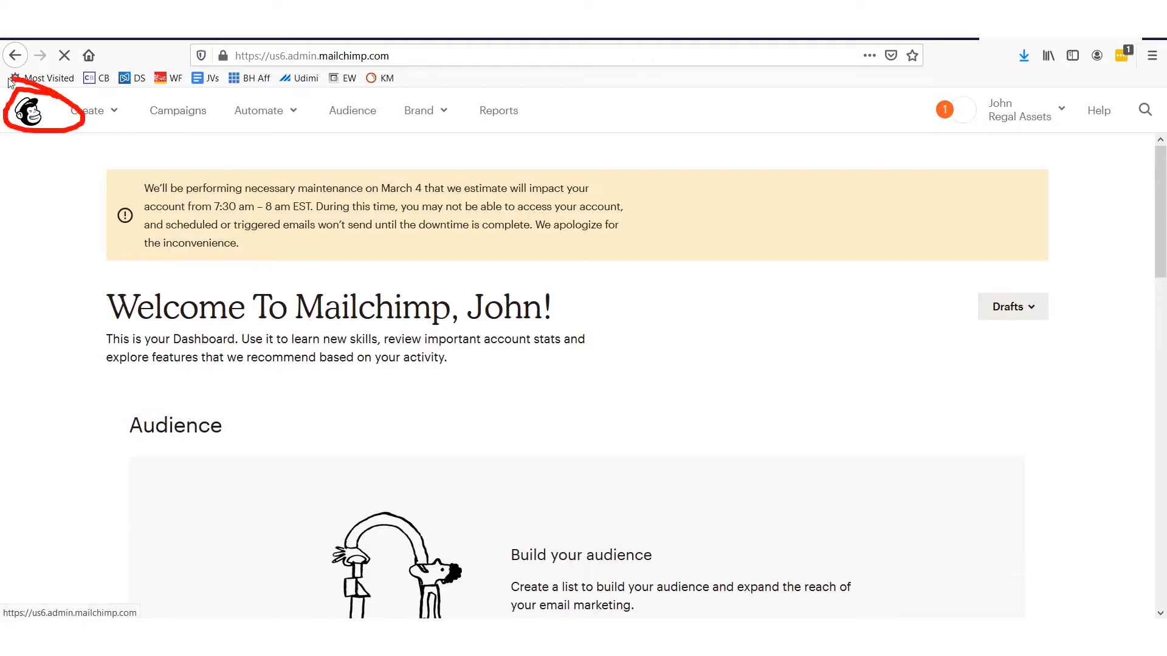
Create and save an audience named keto diet, filling in the default From email address and the sender's name
{"action": "scroll", "coordinate": [182, 328], "scroll_direction": "down", "scroll_amount": 7}
{"action": "scroll", "coordinate": [189, 316], "scroll_direction": "up", "scroll_amount": 3}
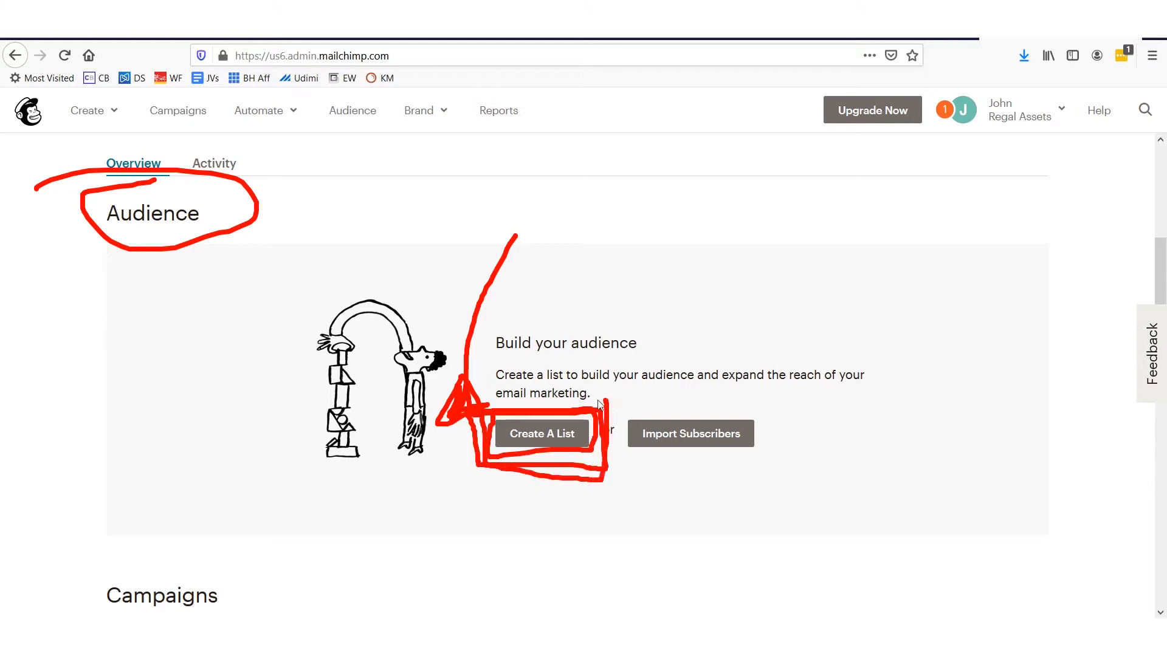
{"action": "left_click", "coordinate": [539, 432]}
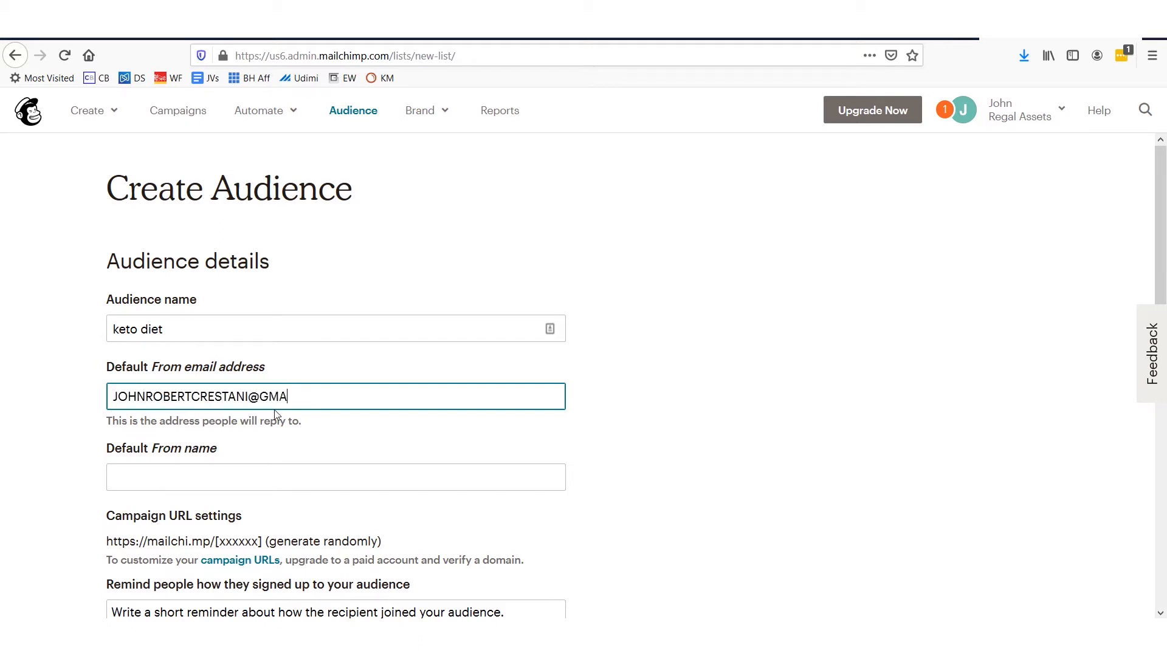
{"action": "key", "text": "Tab"}
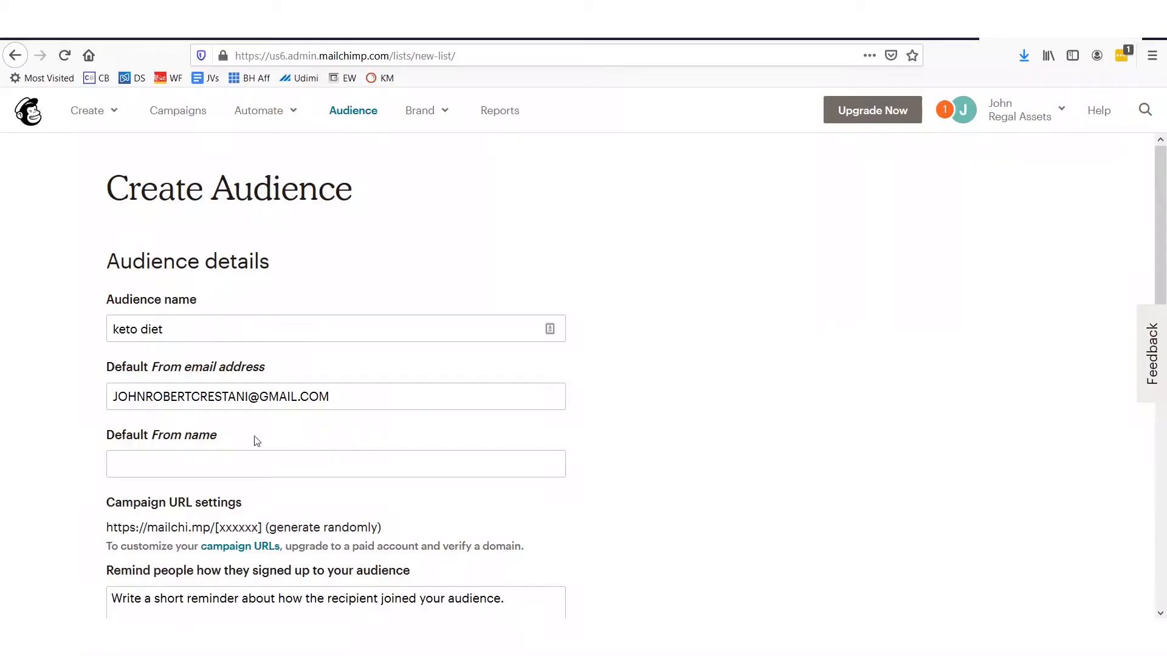
{"action": "left_click", "coordinate": [268, 457]}
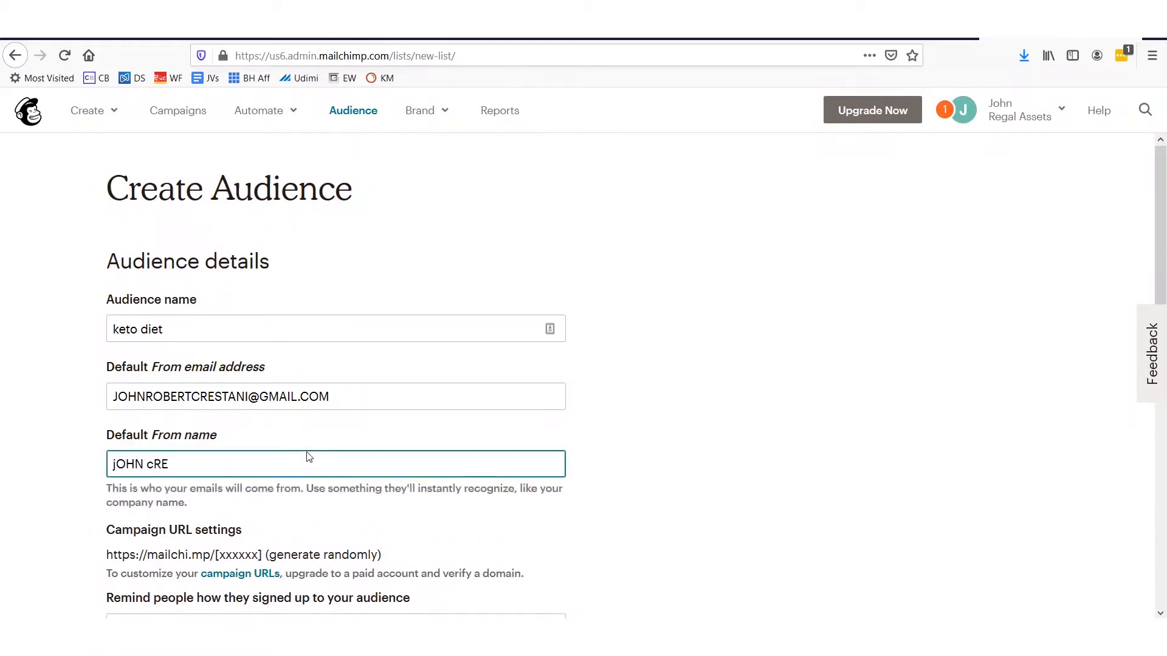
{"action": "scroll", "coordinate": [309, 457], "scroll_direction": "down", "scroll_amount": 4}
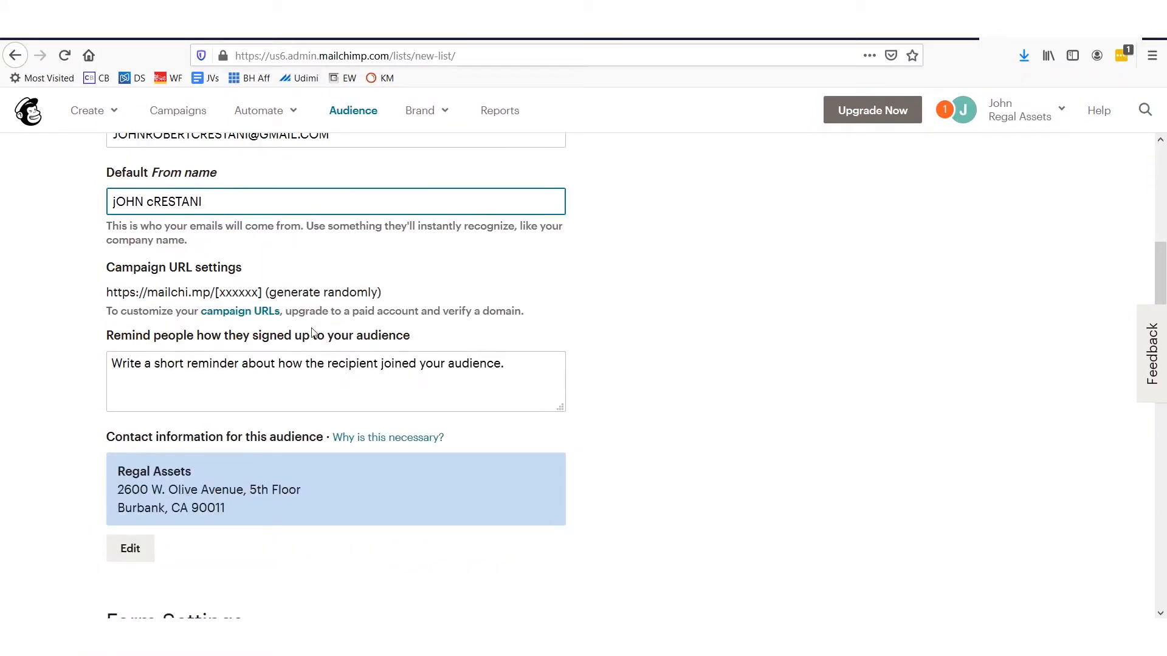
{"action": "scroll", "coordinate": [304, 373], "scroll_direction": "down", "scroll_amount": 9}
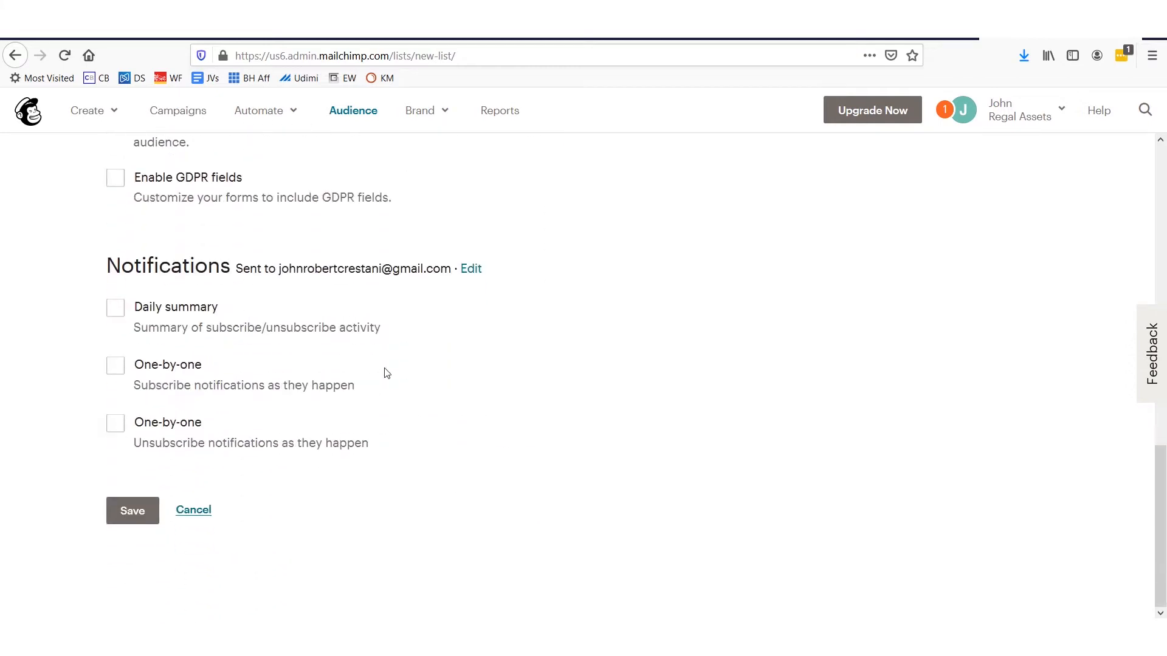
{"action": "left_click", "coordinate": [142, 513]}
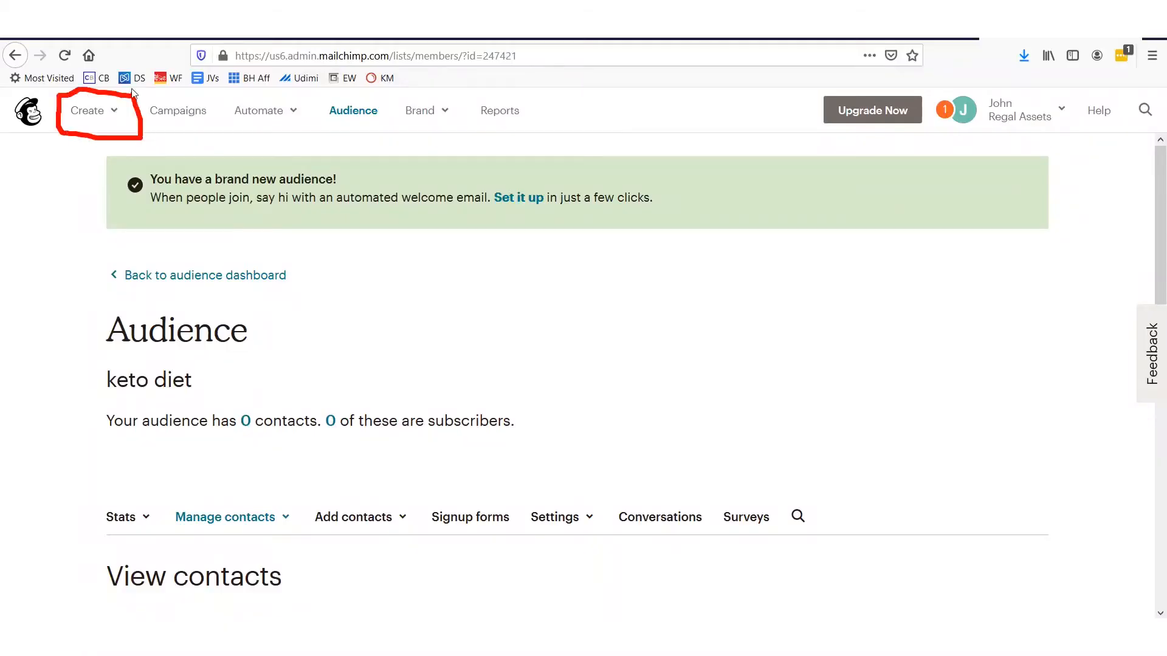
Create a landing page named KETO LP for the keto diet audience using the Wild Country lead generation template
{"action": "left_click", "coordinate": [129, 108]}
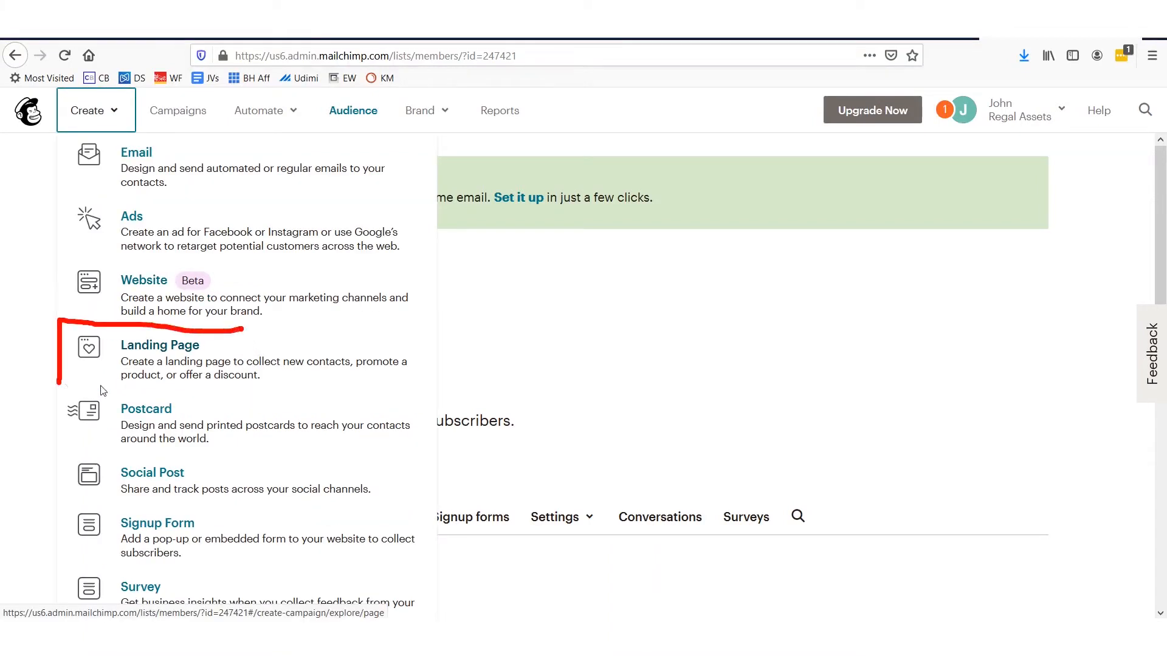
{"action": "left_click_drag", "start_coordinate": [101, 389], "coordinate": [405, 401]}
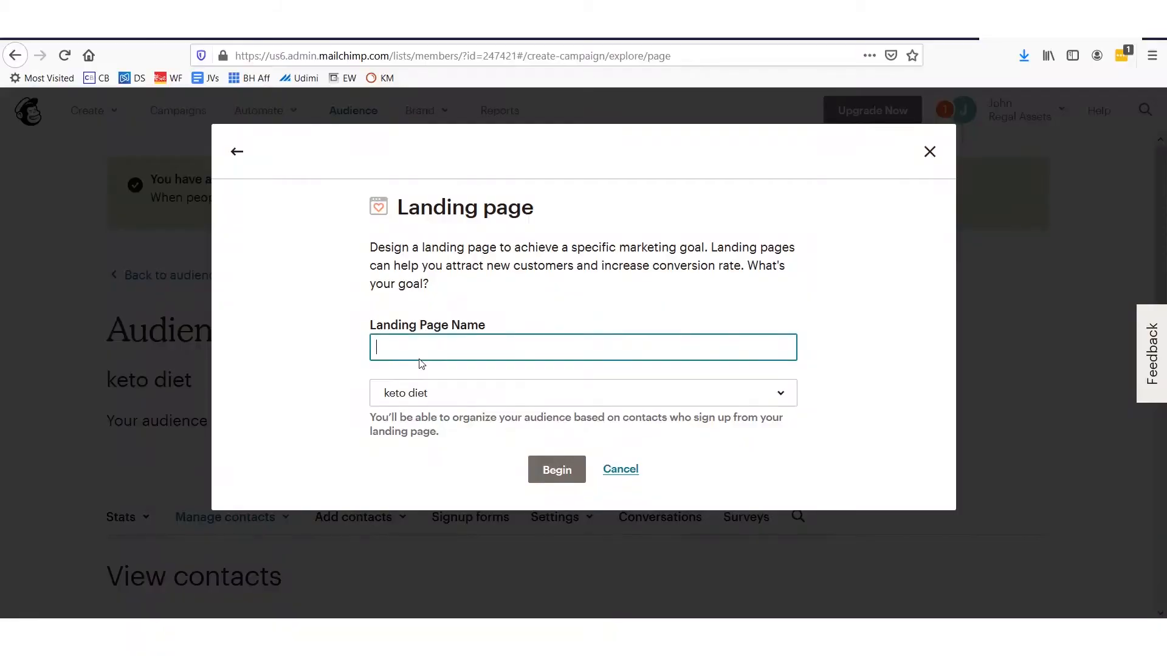
{"action": "type", "text": "KETO"}
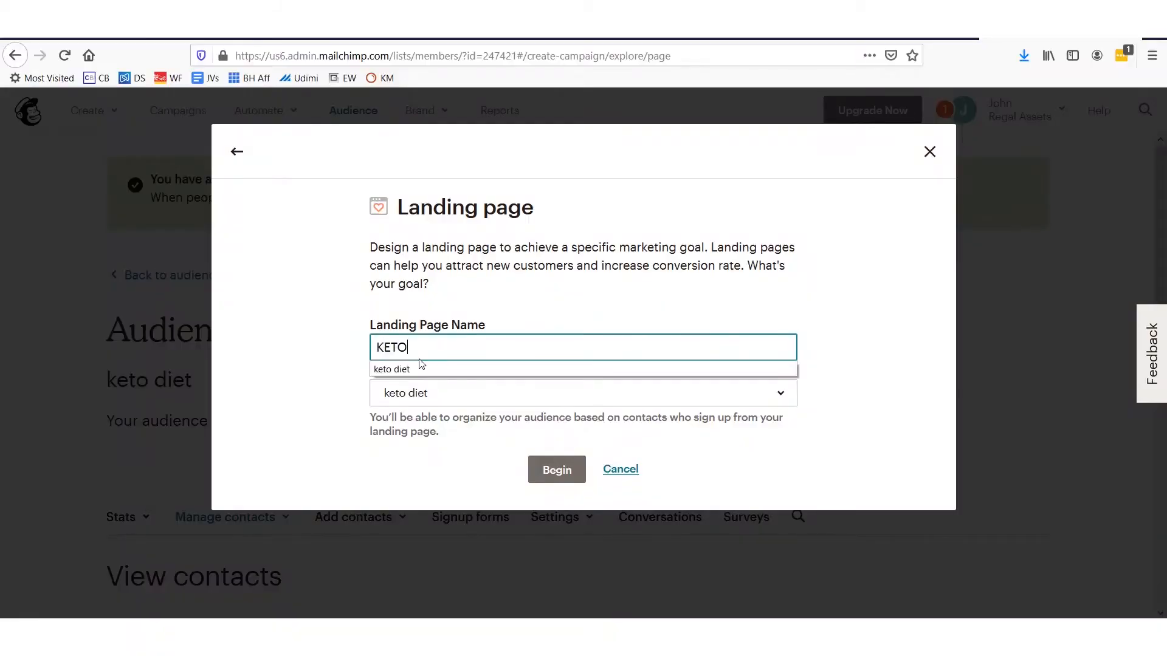
{"action": "type", "text": " LP"}
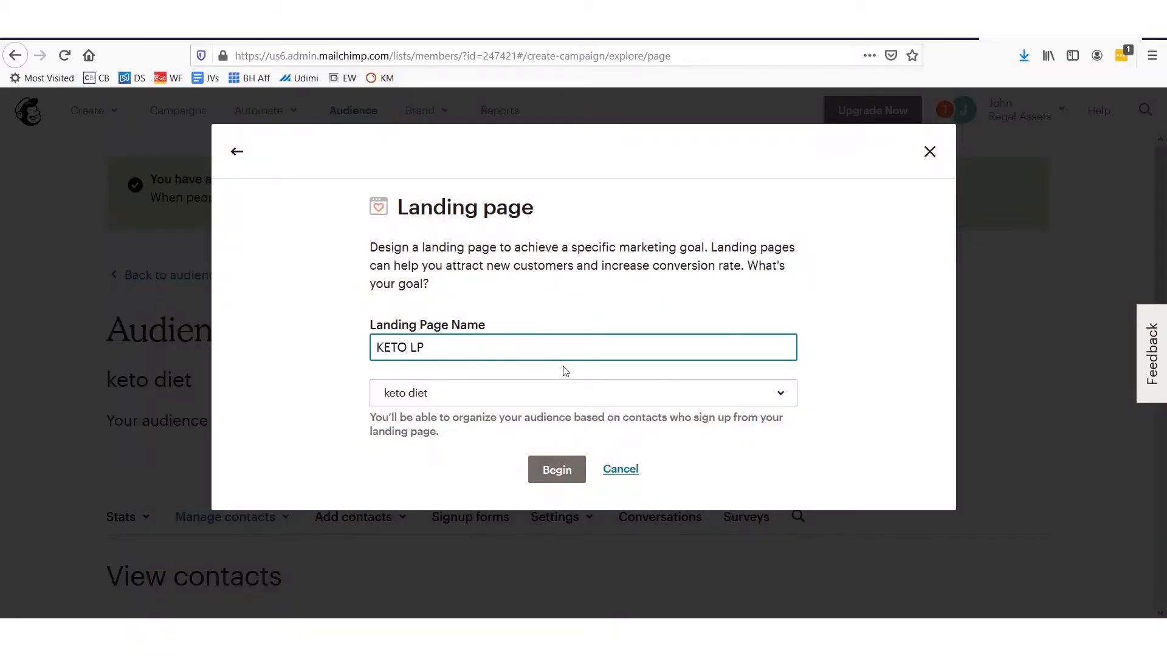
{"action": "mouse_move", "coordinate": [571, 435]}
{"action": "left_mouse_down"}
{"action": "mouse_move", "coordinate": [497, 471]}
{"action": "mouse_move", "coordinate": [396, 555]}
{"action": "mouse_move", "coordinate": [441, 508]}
{"action": "mouse_move", "coordinate": [429, 488]}
{"action": "left_mouse_up"}
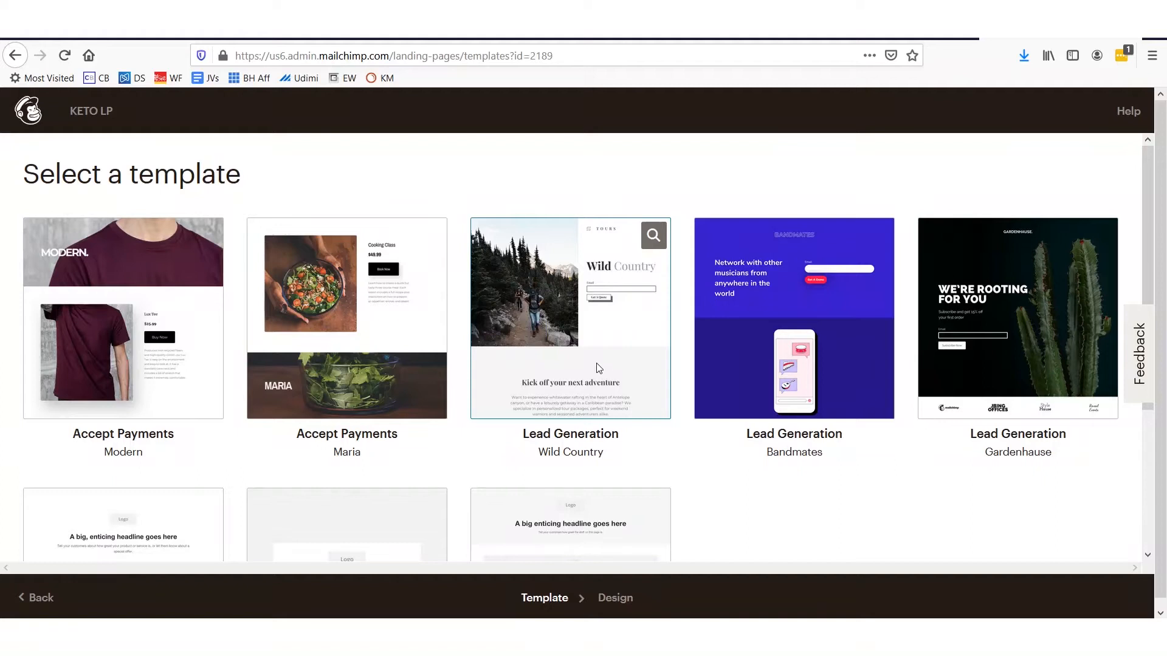
{"action": "left_click", "coordinate": [545, 276]}
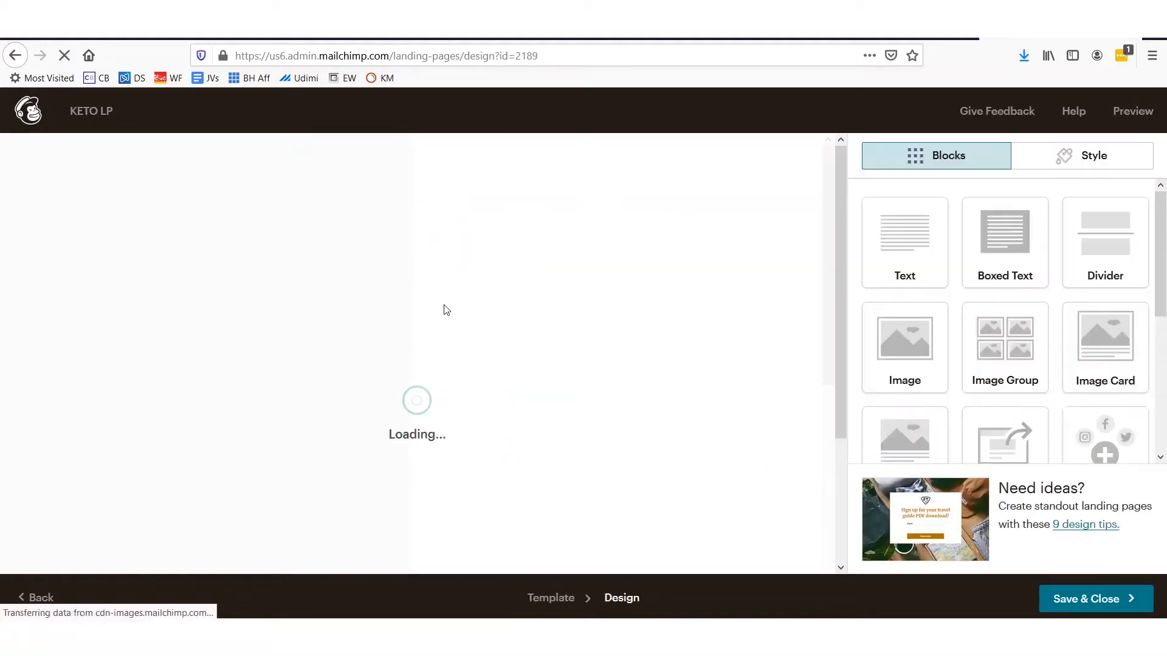
Replace the Wild Country headline with "gET fIT & lOSE WEIGHT"
{"action": "left_click", "coordinate": [450, 304]}
{"action": "type", "text": "gET Country"}
{"action": "left_click_drag", "start_coordinate": [922, 327], "coordinate": [1013, 327]}
{"action": "type", "text": "fIT"}
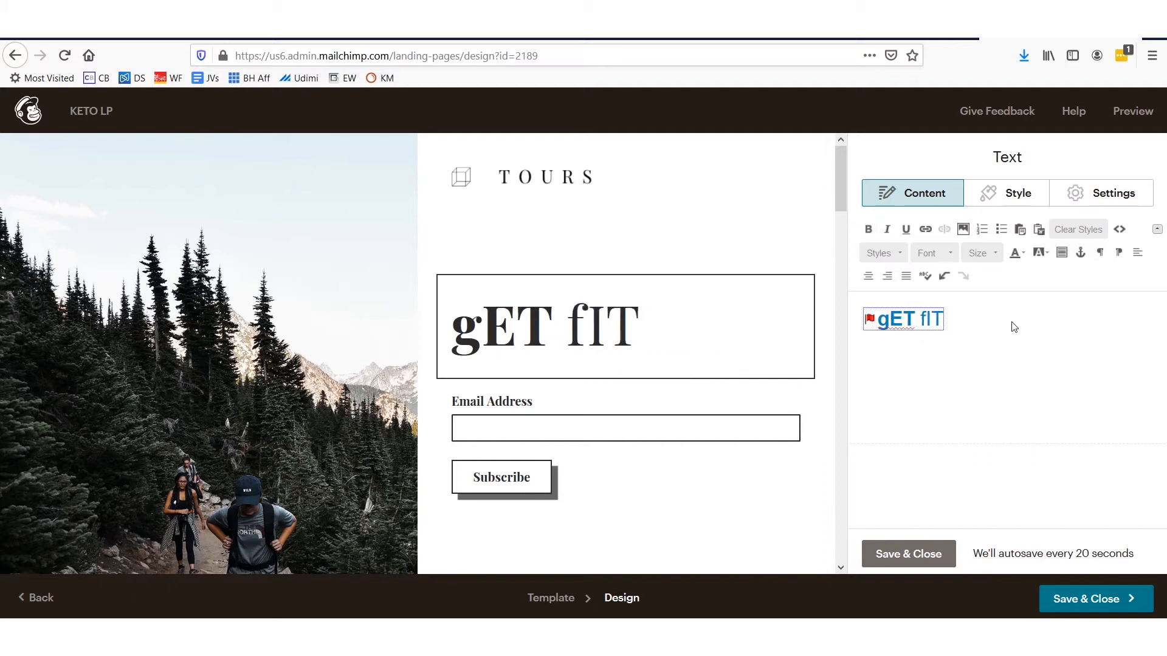
{"action": "type", "text": " & lOS"}
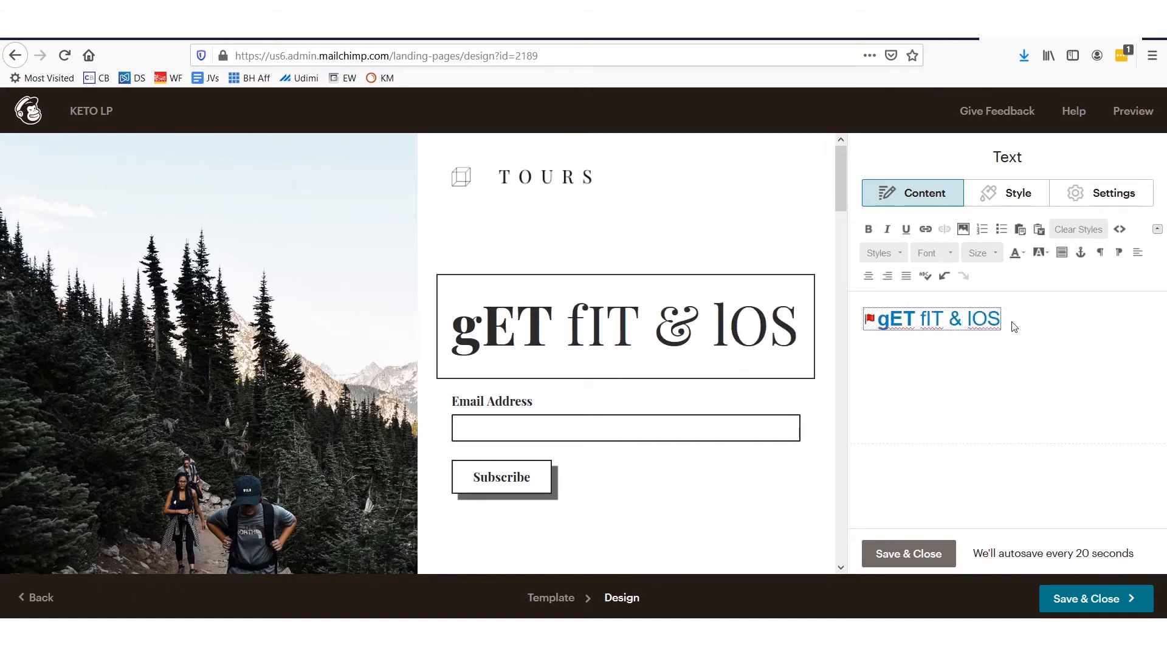
{"action": "type", "text": "E WEIGHT"}
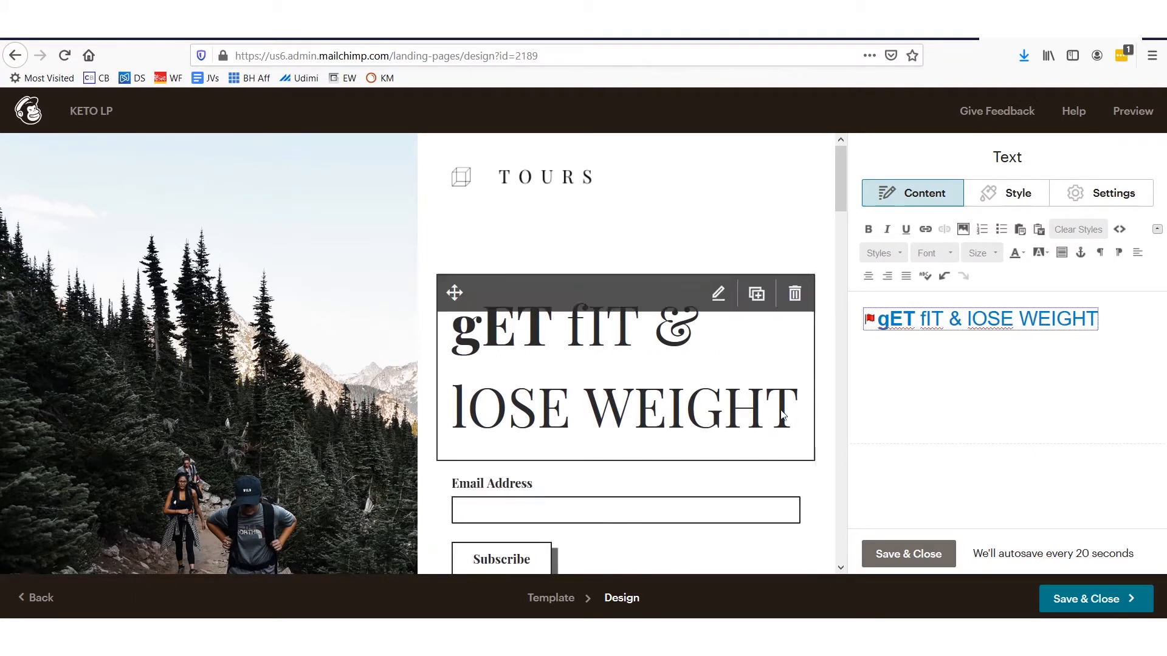
Change the signup form's button text to "Get Free INformation Sent to Your Email Now!"
{"action": "scroll", "coordinate": [555, 418], "scroll_direction": "down", "scroll_amount": 2}
{"action": "left_click", "coordinate": [554, 418]}
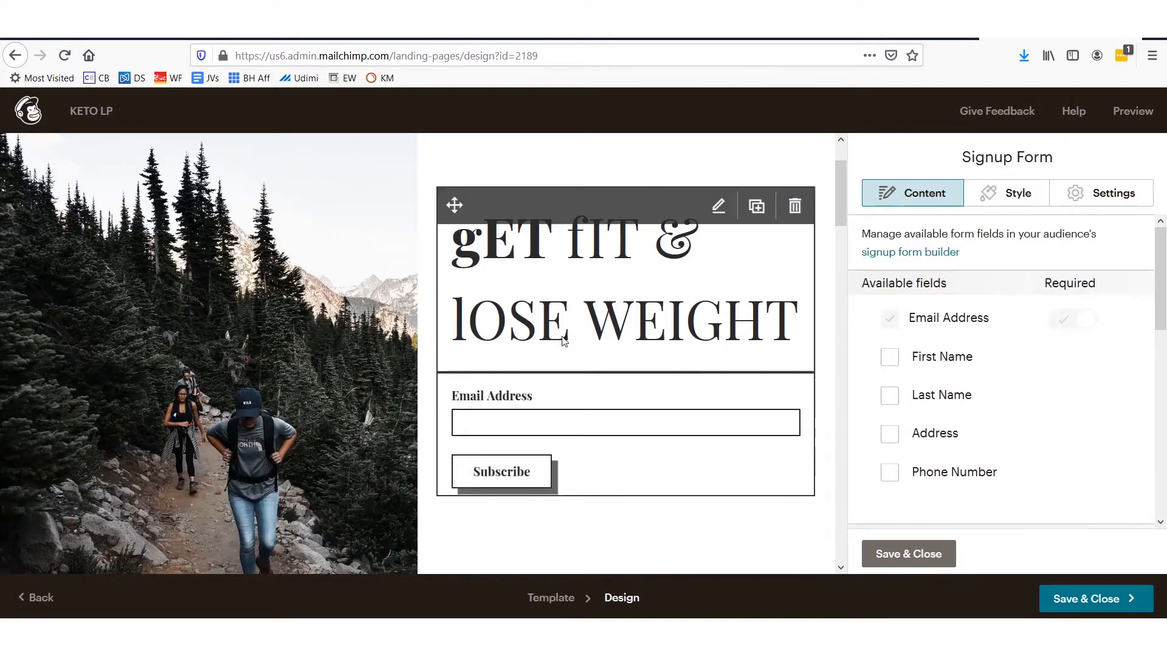
{"action": "scroll", "coordinate": [597, 294], "scroll_direction": "down", "scroll_amount": 5}
{"action": "scroll", "coordinate": [784, 346], "scroll_direction": "up", "scroll_amount": 3}
{"action": "scroll", "coordinate": [935, 396], "scroll_direction": "down", "scroll_amount": 5}
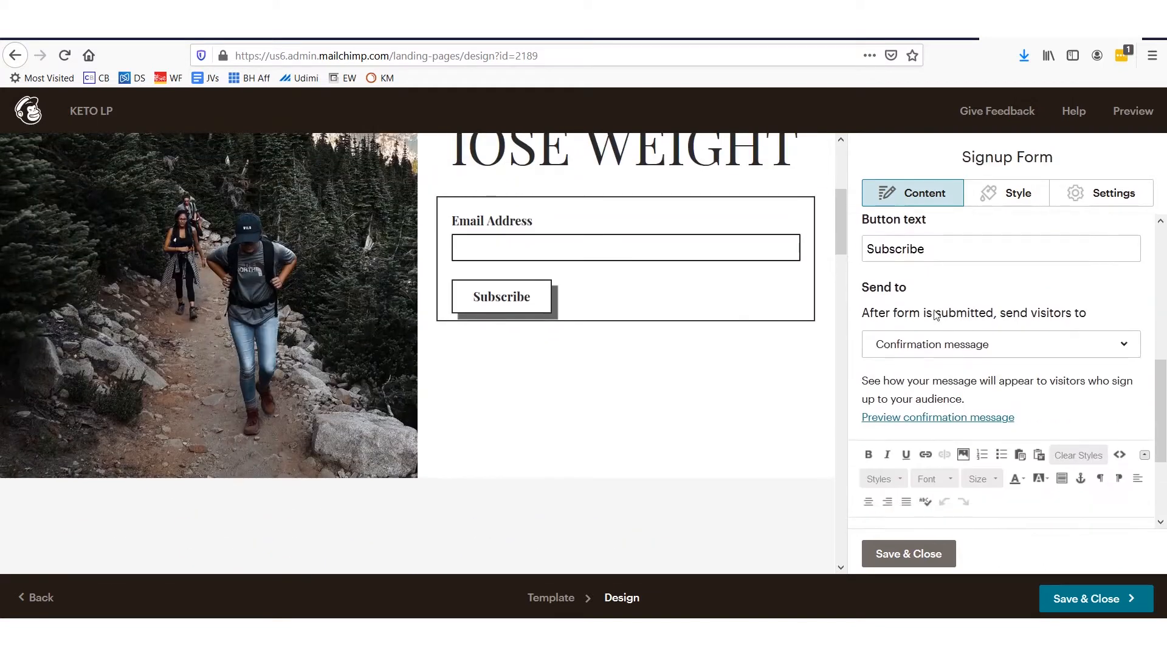
{"action": "scroll", "coordinate": [950, 327], "scroll_direction": "up", "scroll_amount": 2}
{"action": "triple_click", "coordinate": [972, 339]}
{"action": "key", "text": "BackSpace"}
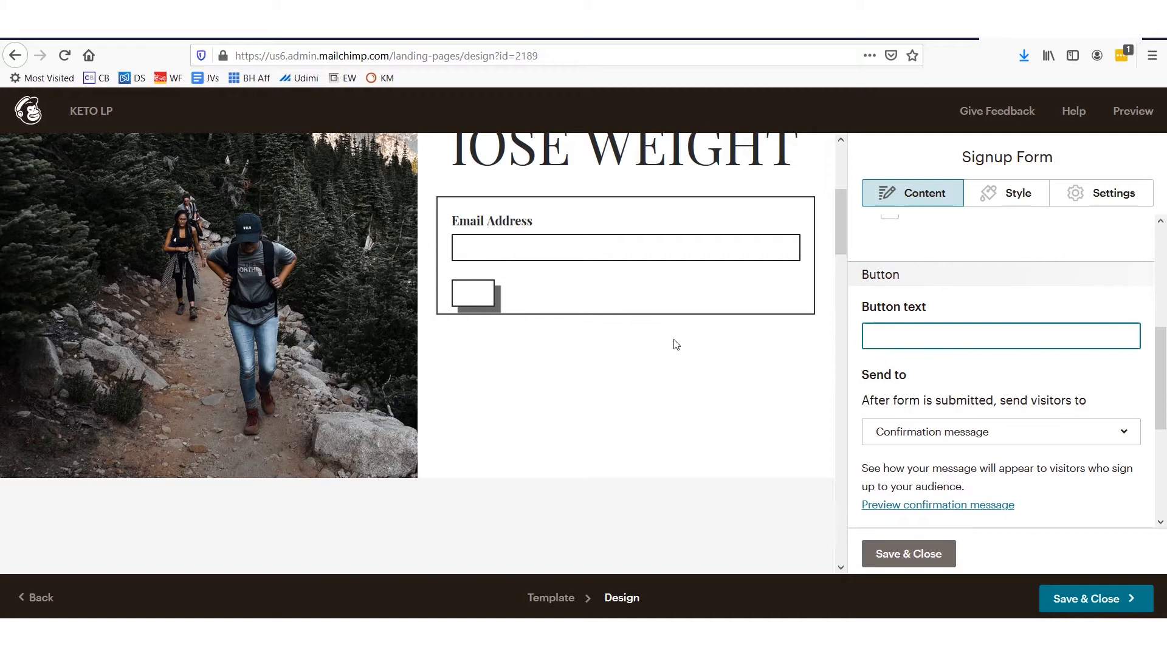
{"action": "type", "text": "Get Free INformation Sent to Your Email Now!"}
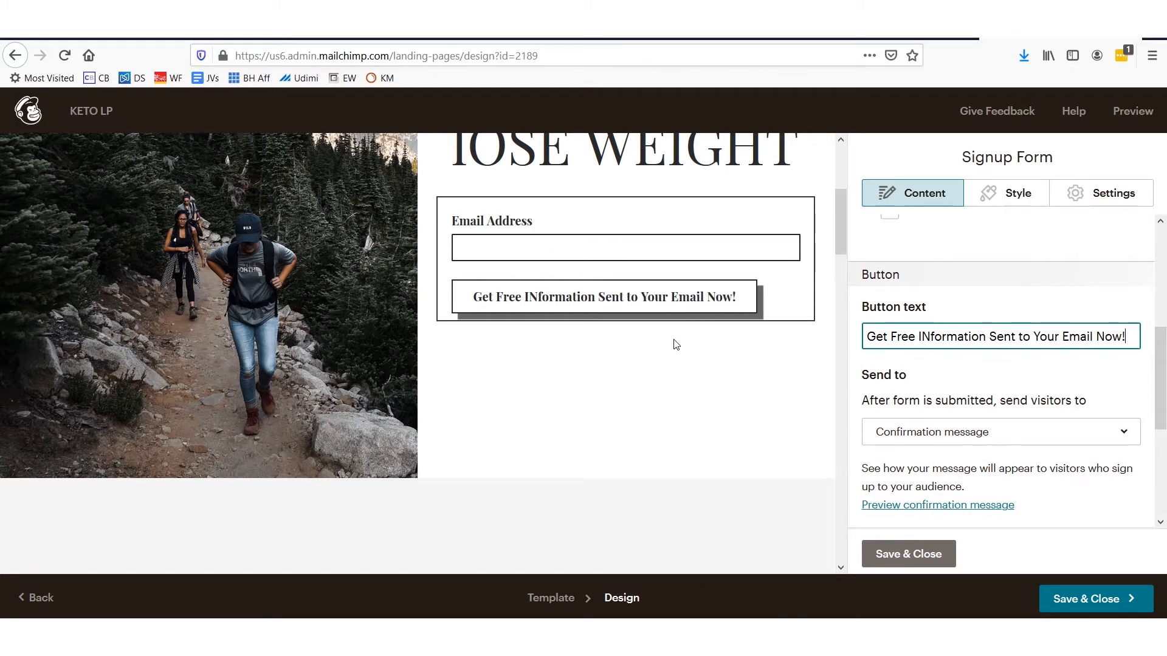
Replace the headline above the signup form with "Learn How I Lost 15 lbs in 2 months on the Keto Diet"
{"action": "scroll", "coordinate": [676, 345], "scroll_direction": "up", "scroll_amount": 4}
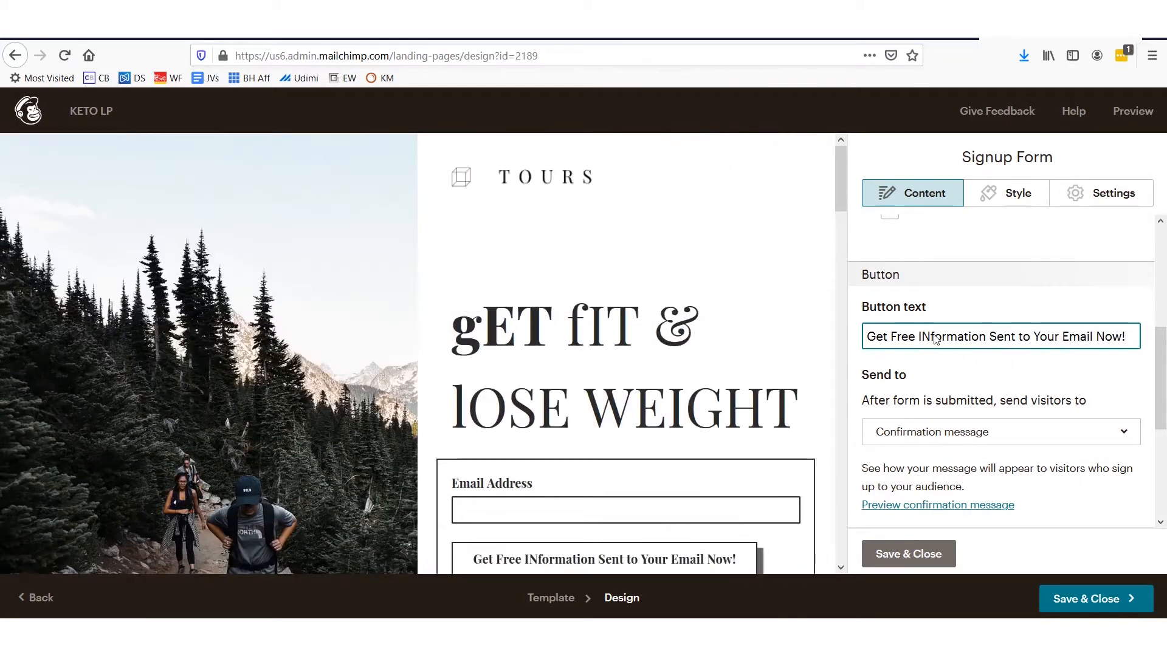
{"action": "scroll", "coordinate": [966, 367], "scroll_direction": "up", "scroll_amount": 5}
{"action": "type", "text": "n"}
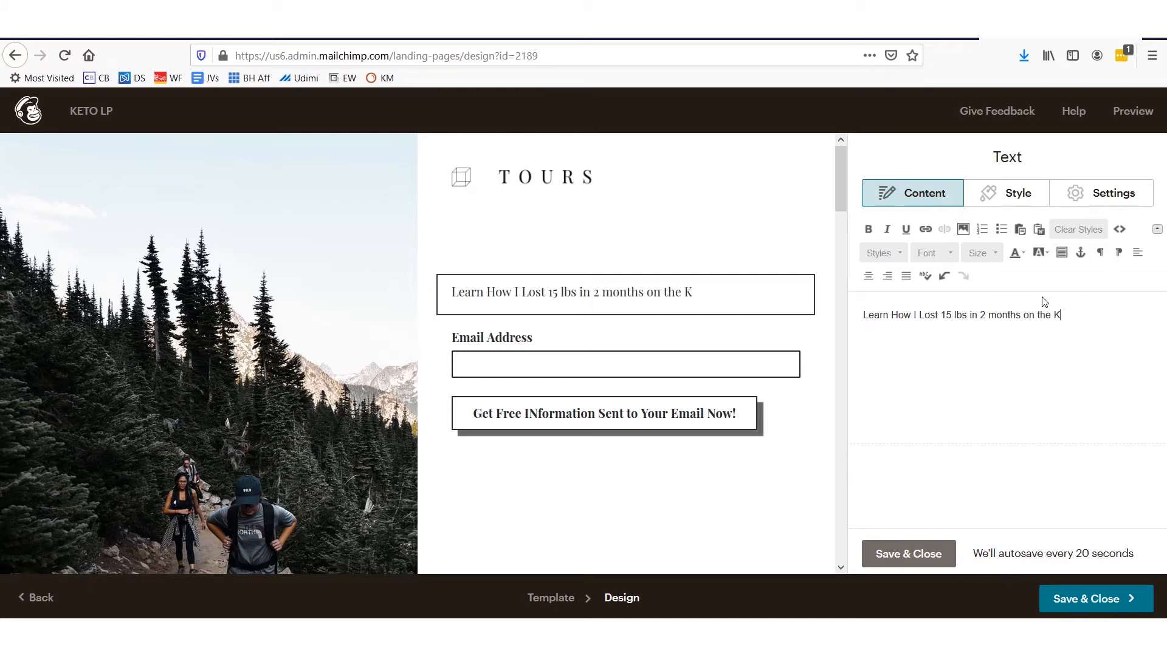
Format the whole headline in bold Georgia at size 32
{"action": "key", "text": "ctrl+a"}
{"action": "left_click", "coordinate": [950, 249]}
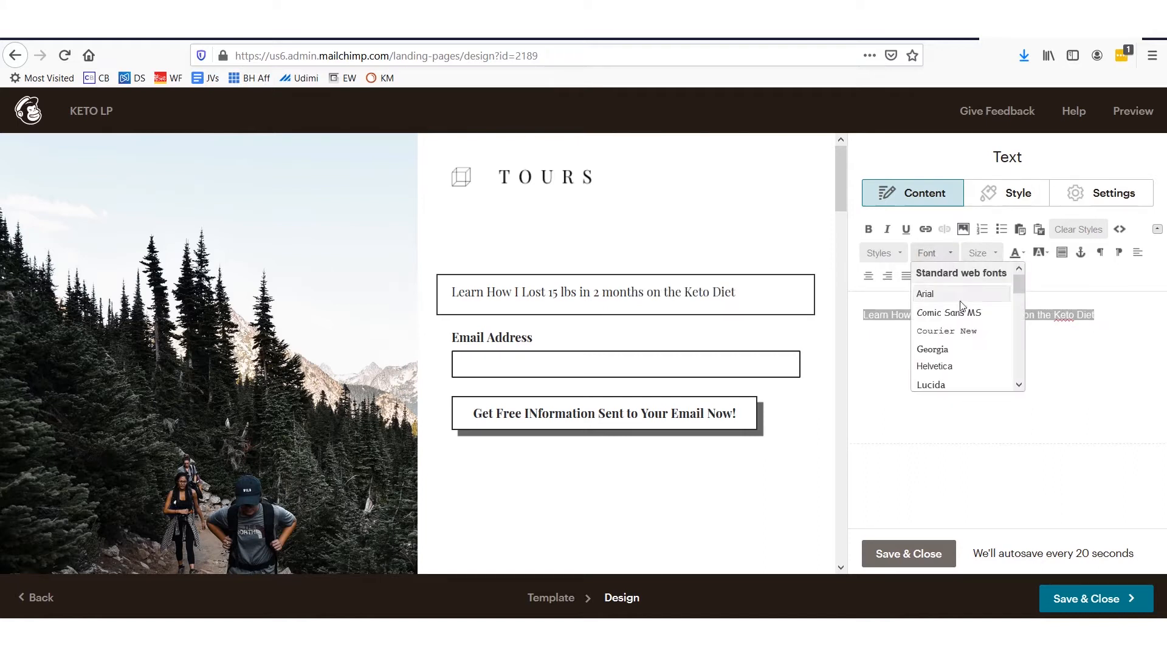
{"action": "left_click", "coordinate": [952, 350]}
{"action": "left_click", "coordinate": [985, 257]}
{"action": "scroll", "coordinate": [1002, 352], "scroll_direction": "down", "scroll_amount": 1}
{"action": "left_click", "coordinate": [993, 305]}
{"action": "left_click", "coordinate": [982, 253]}
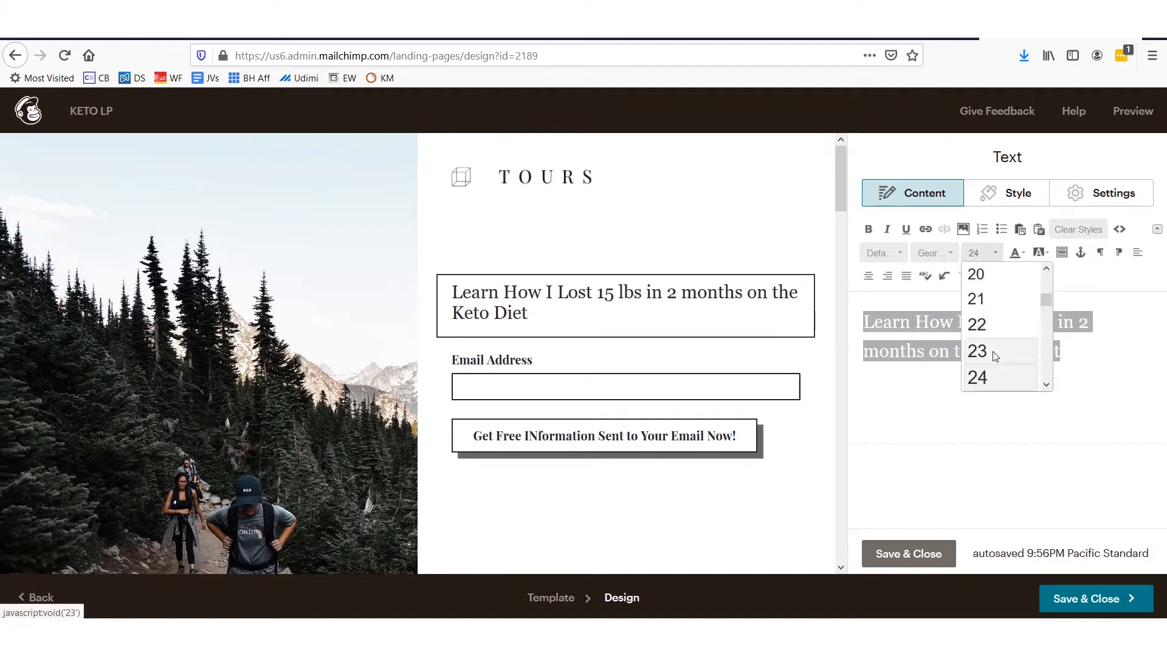
{"action": "scroll", "coordinate": [993, 375], "scroll_direction": "down", "scroll_amount": 1}
{"action": "scroll", "coordinate": [995, 373], "scroll_direction": "down", "scroll_amount": 2}
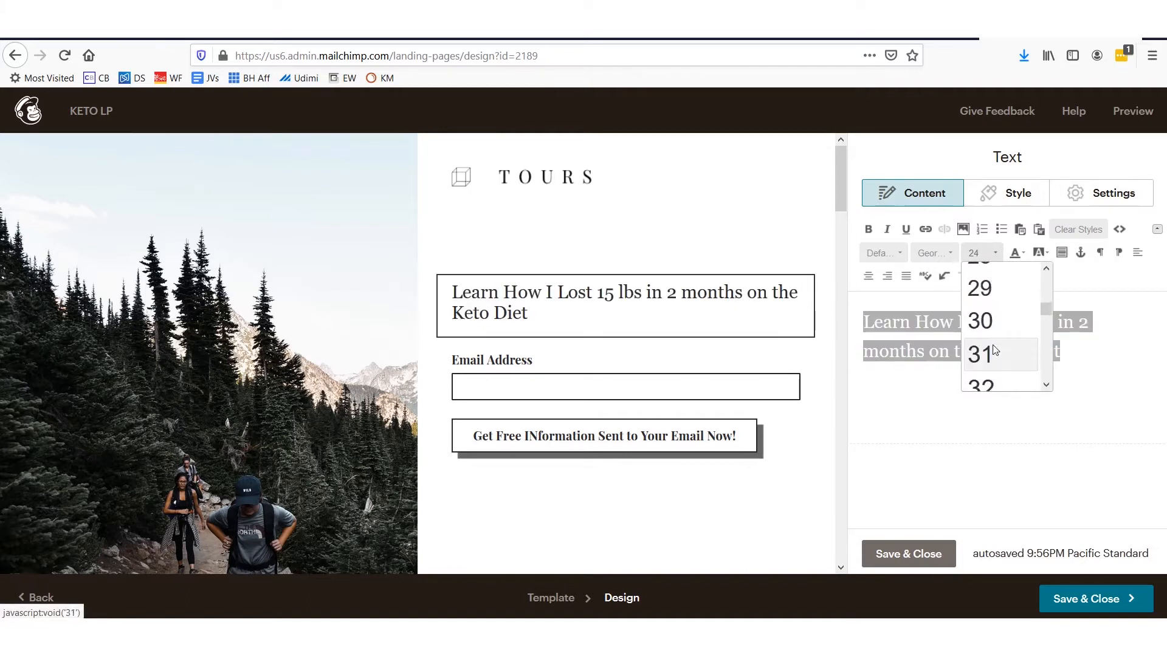
{"action": "left_click", "coordinate": [990, 383]}
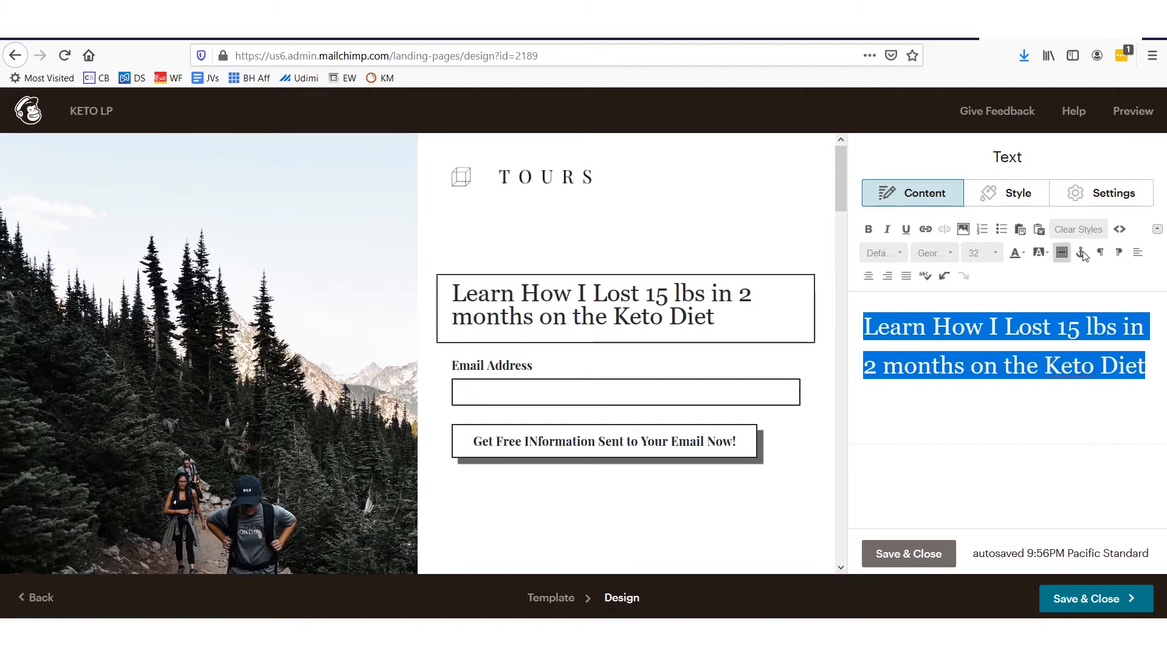
{"action": "left_click", "coordinate": [873, 224]}
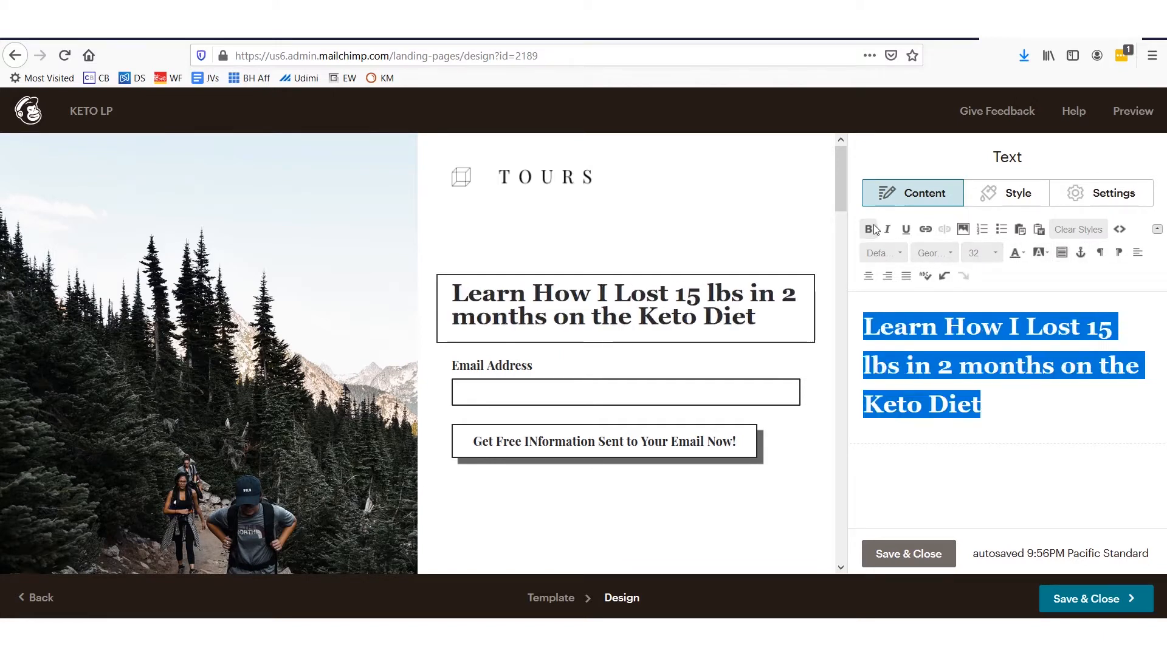
Try italic and underline on the headline and remove both again
{"action": "left_click", "coordinate": [888, 229]}
{"action": "left_click", "coordinate": [906, 229]}
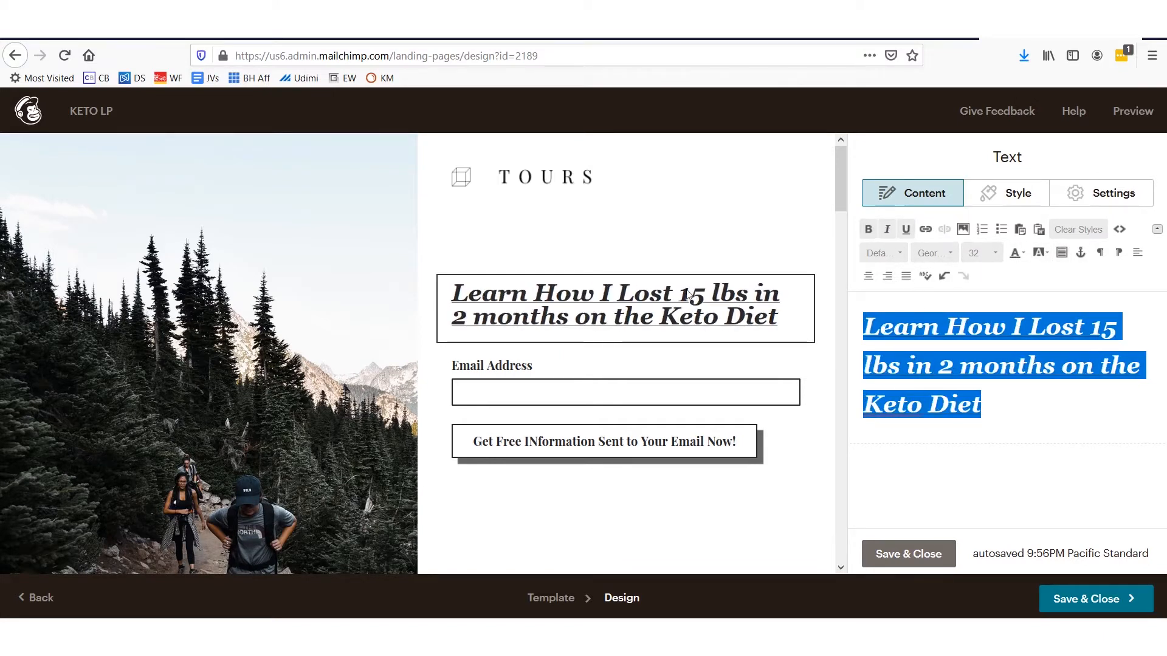
{"action": "left_click", "coordinate": [888, 229]}
{"action": "left_click", "coordinate": [906, 229]}
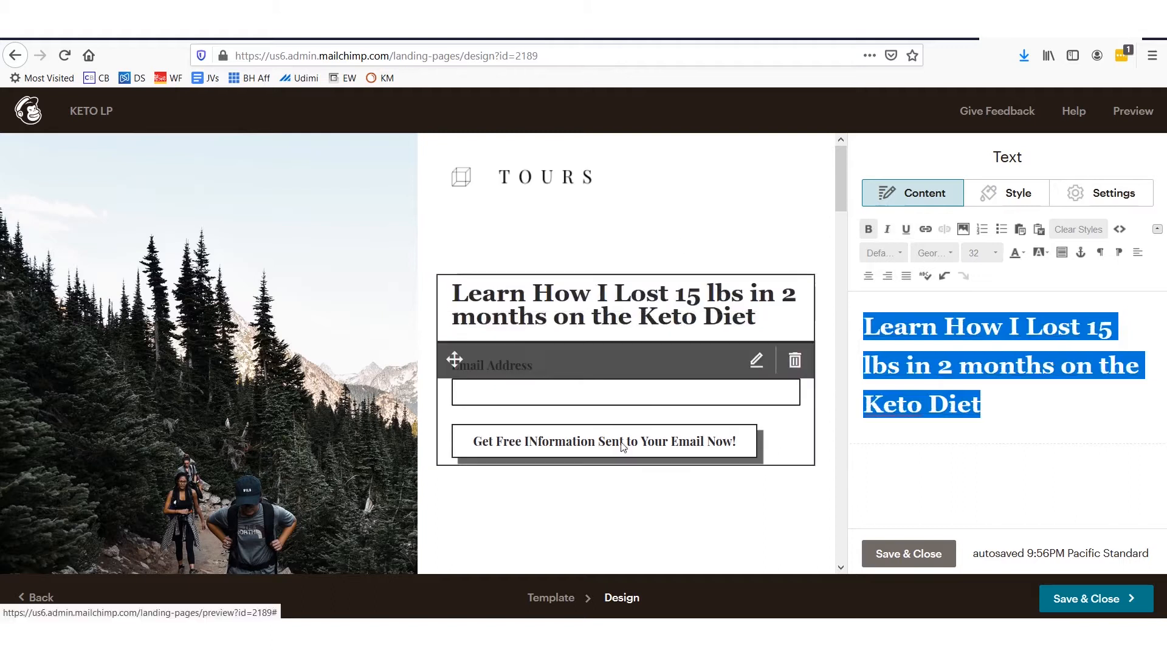
{"action": "scroll", "coordinate": [239, 346], "scroll_direction": "down", "scroll_amount": 5}
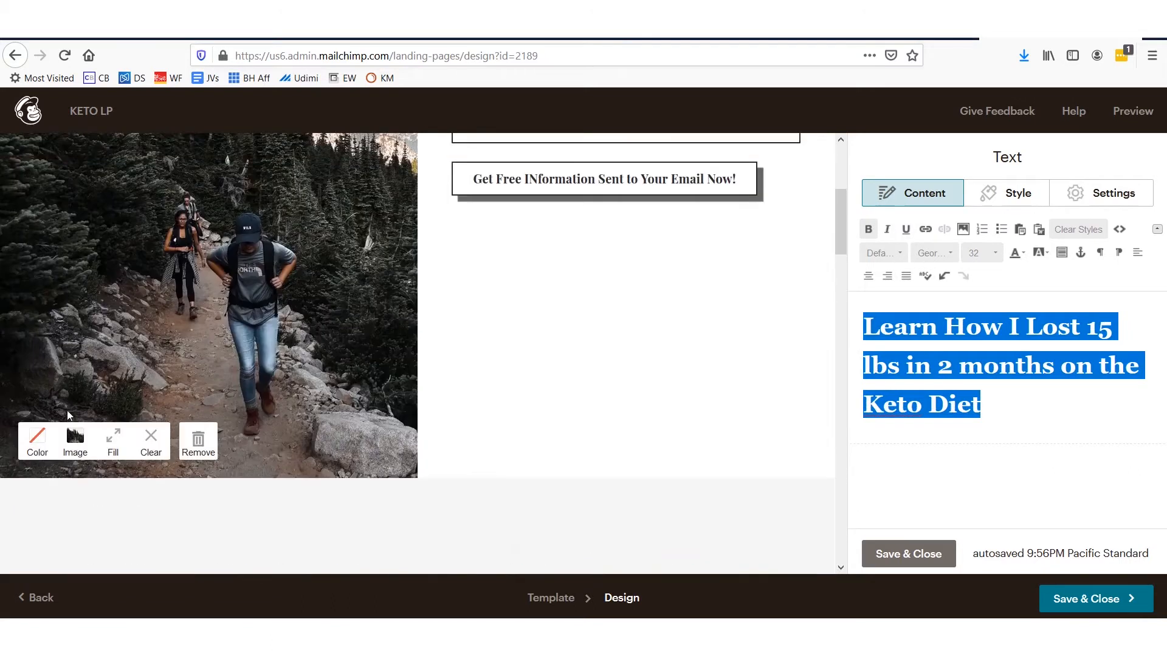
Close the headline editor, then save and close the landing page design
{"action": "left_click", "coordinate": [75, 440]}
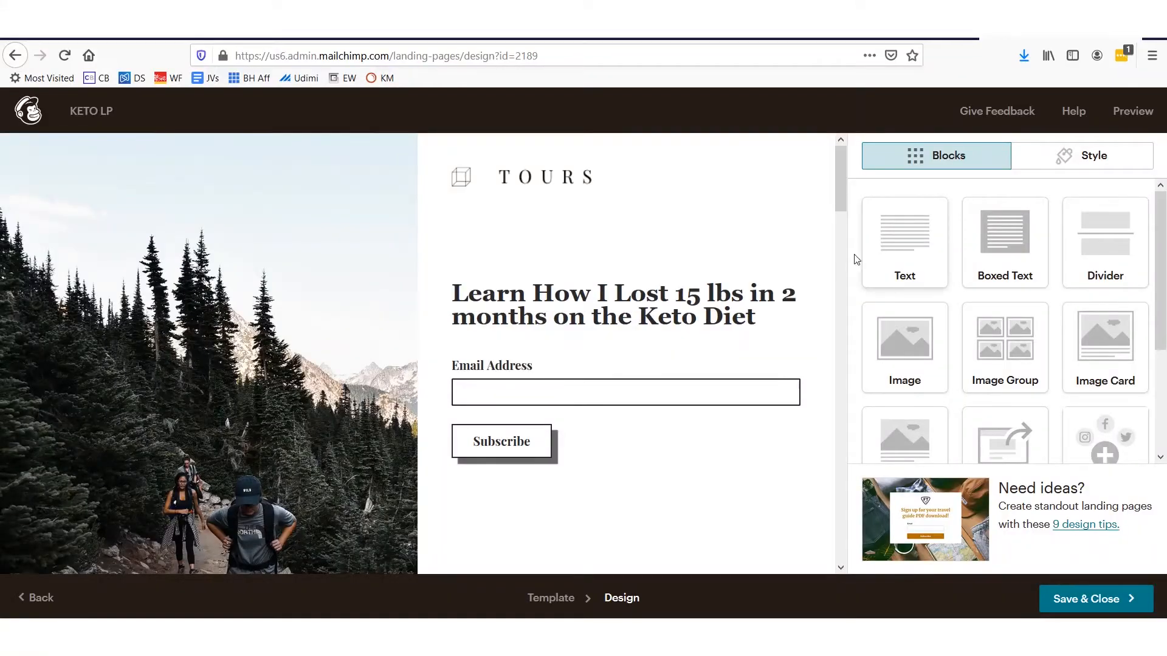
{"action": "scroll", "coordinate": [997, 448], "scroll_direction": "down", "scroll_amount": 3}
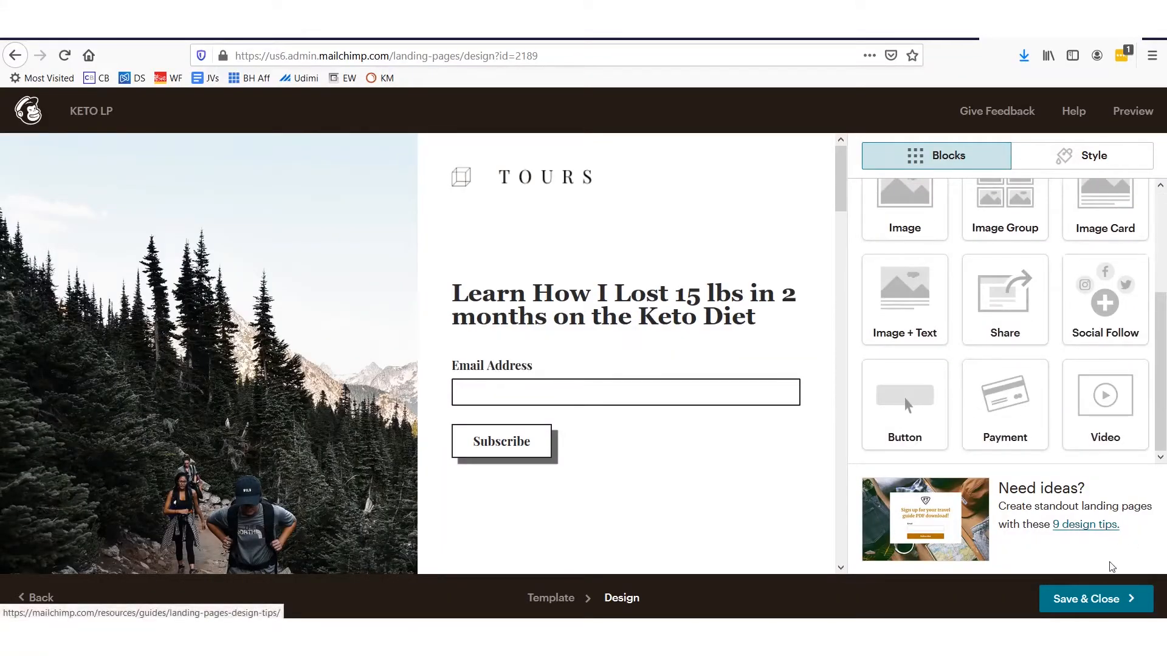
{"action": "left_click_drag", "start_coordinate": [1126, 568], "coordinate": [1139, 578]}
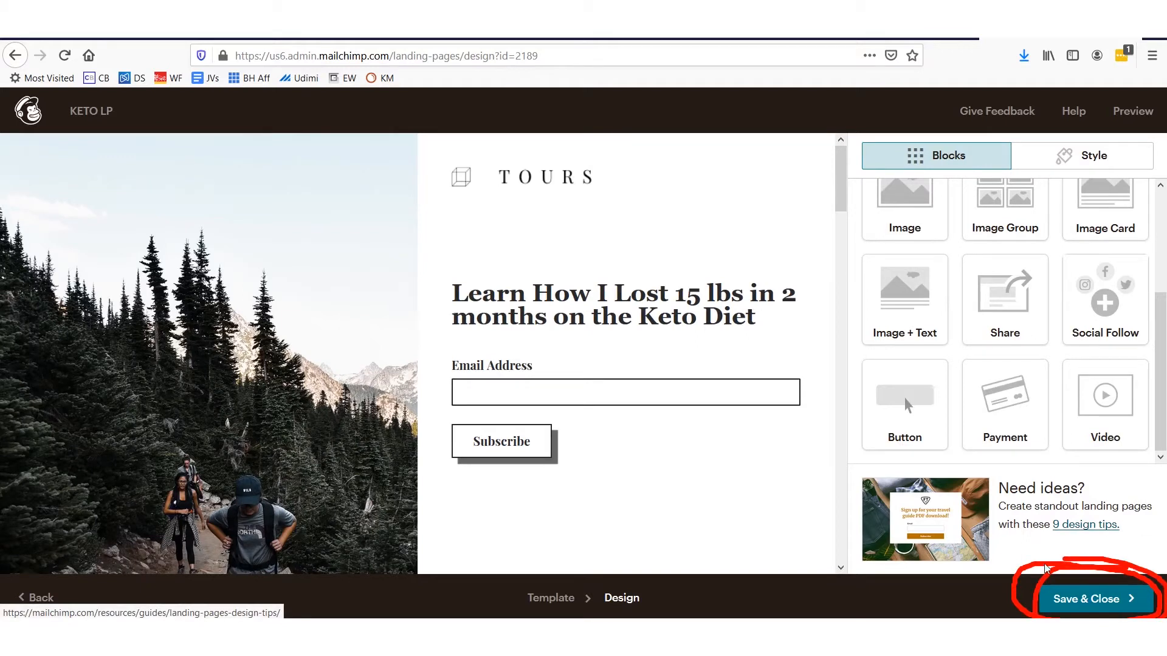
{"action": "left_click_drag", "start_coordinate": [604, 196], "coordinate": [1000, 470]}
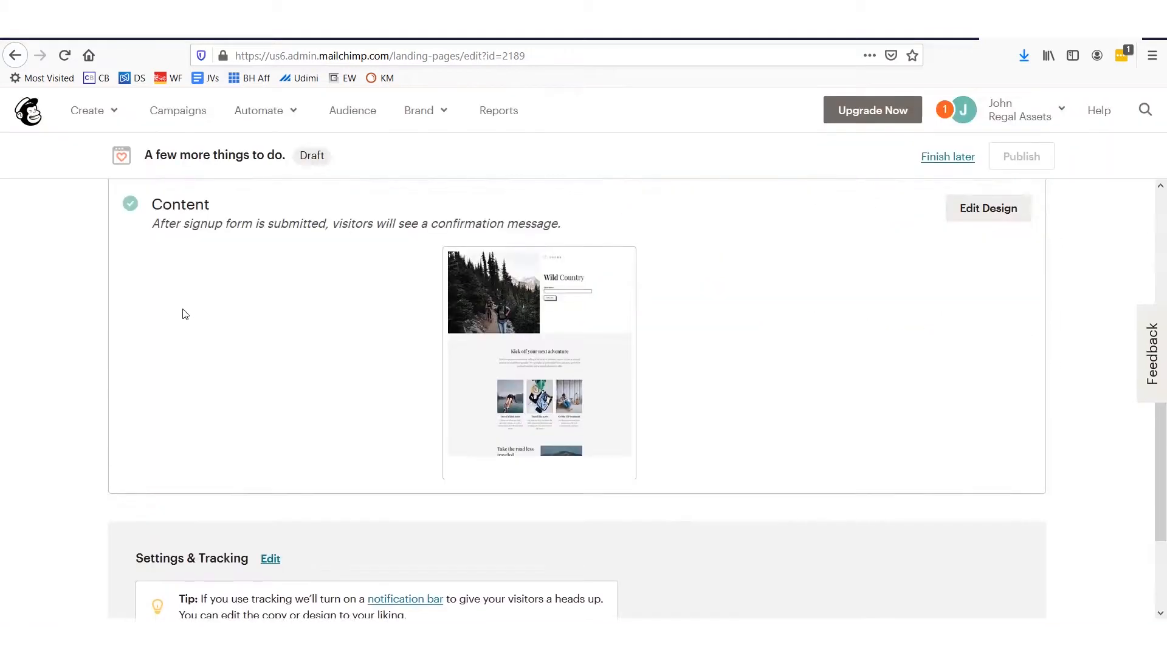
{"action": "scroll", "coordinate": [182, 312], "scroll_direction": "up", "scroll_amount": 5}
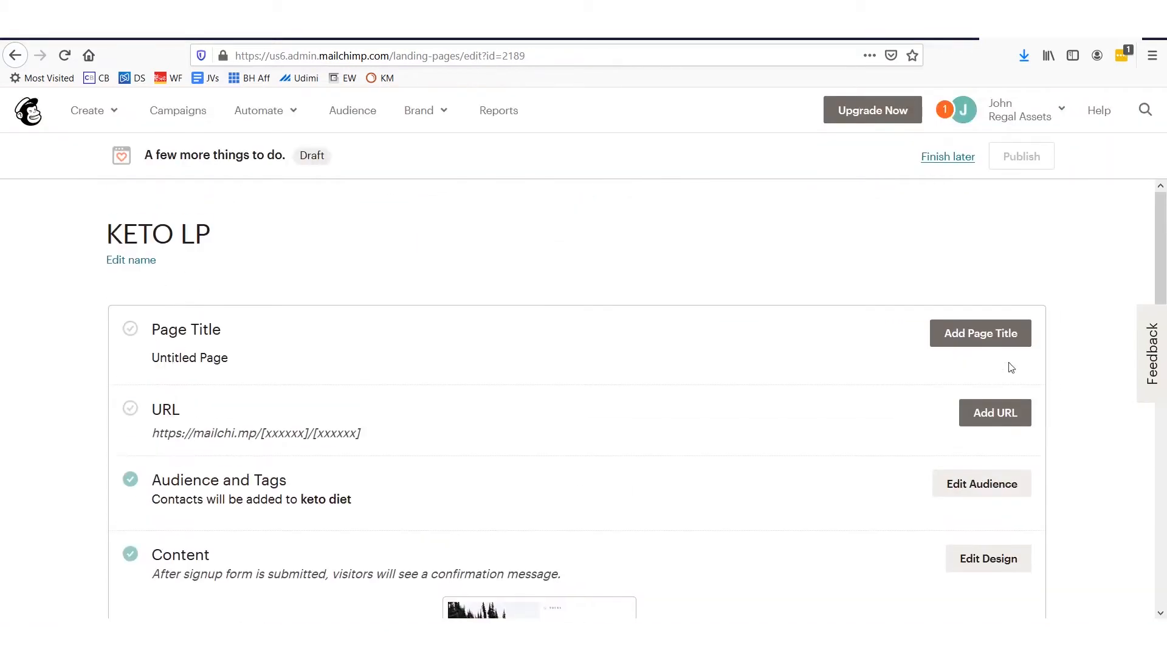
Set the landing page's page title to "Lose Weight on the Keto Diet" and save it
{"action": "left_click_drag", "start_coordinate": [914, 378], "coordinate": [889, 294]}
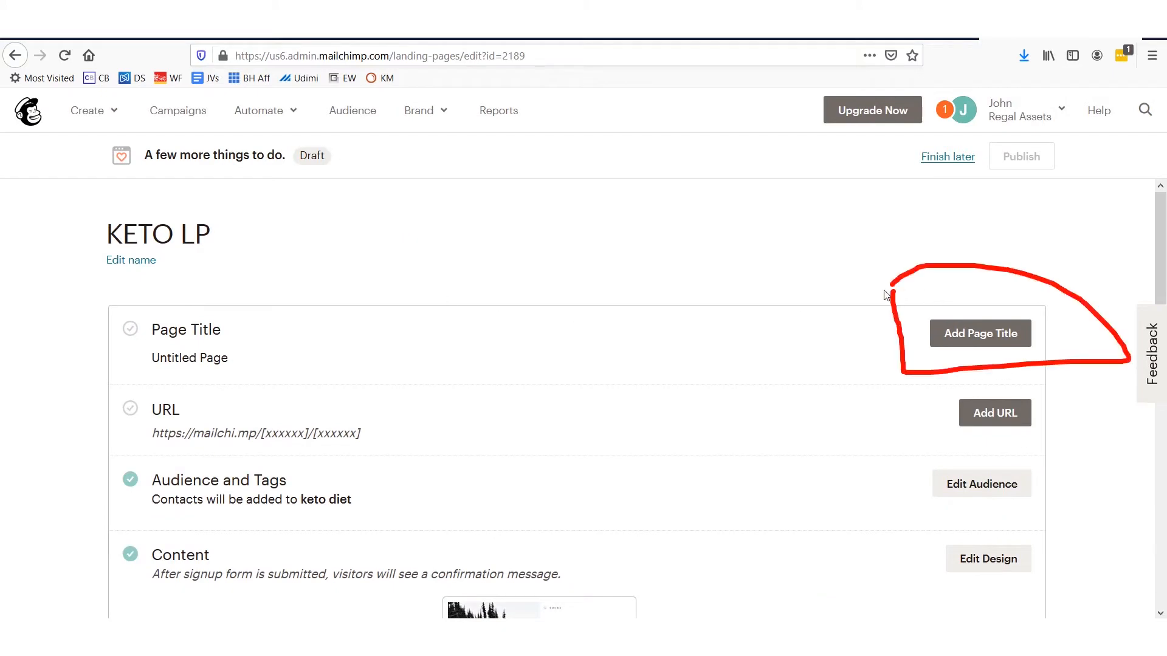
{"action": "mouse_move", "coordinate": [946, 385]}
{"action": "left_mouse_down"}
{"action": "mouse_move", "coordinate": [1062, 433]}
{"action": "mouse_move", "coordinate": [856, 389]}
{"action": "left_mouse_up"}
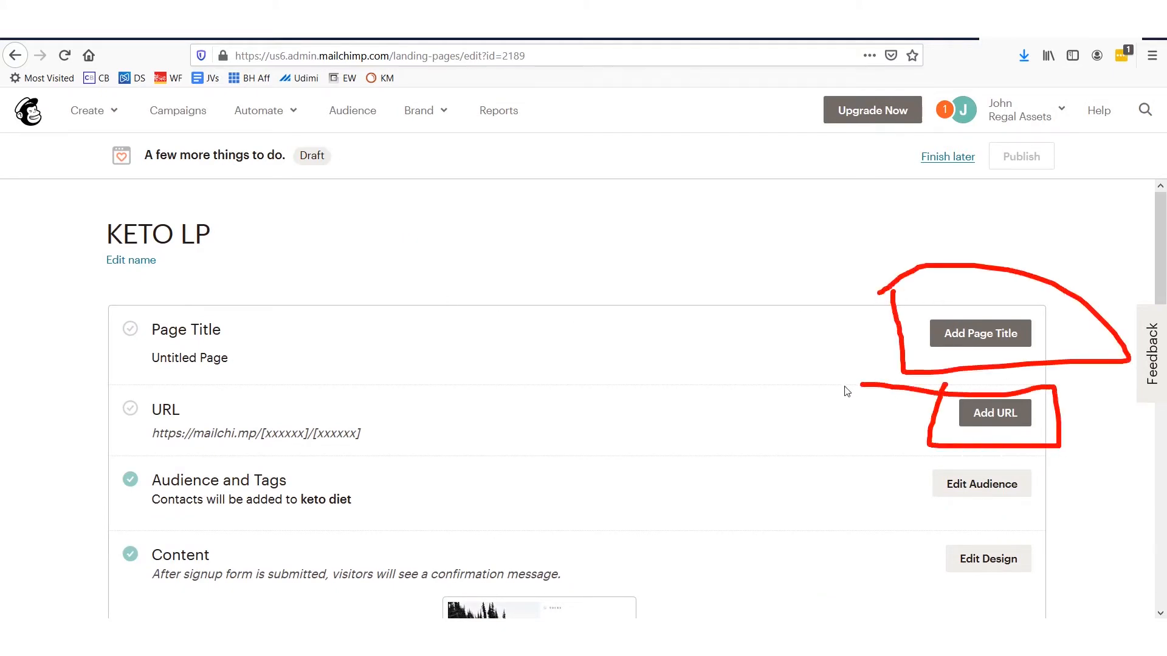
{"action": "left_click", "coordinate": [979, 334]}
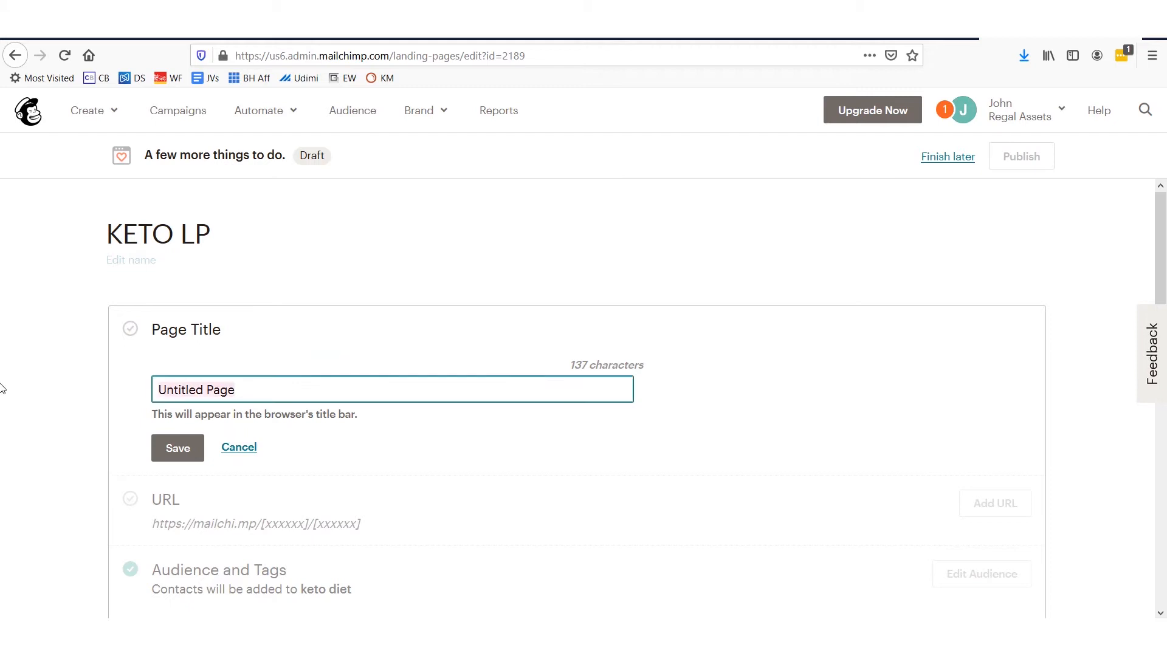
{"action": "type", "text": "Lose Weight on the Keto Diet"}
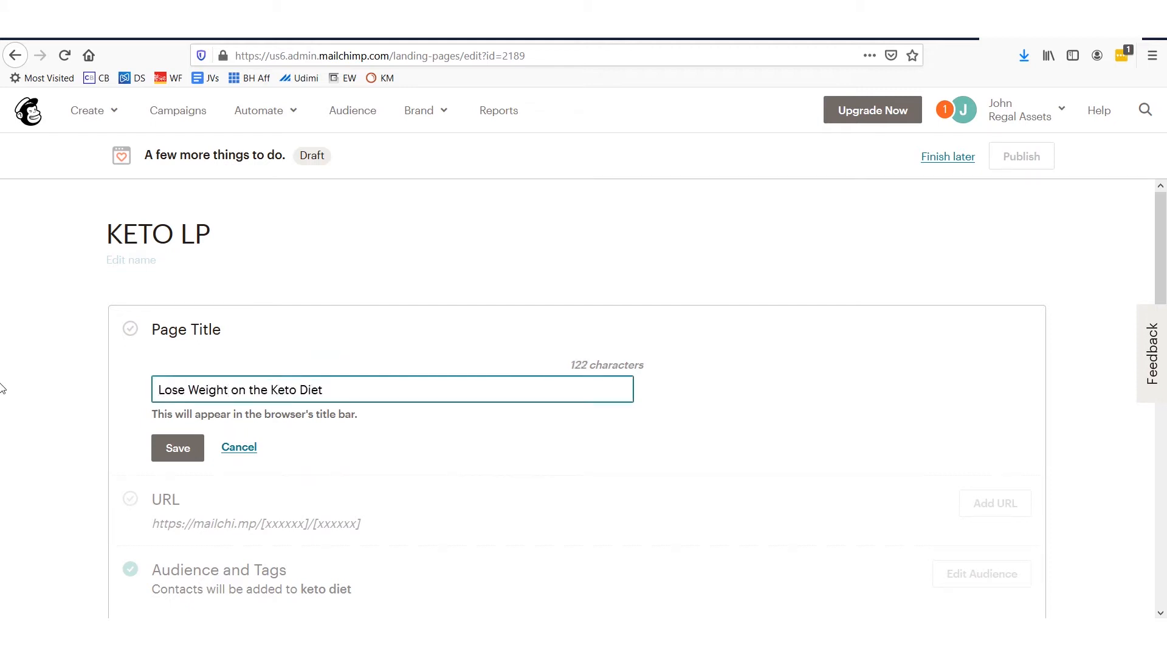
{"action": "key", "text": "Return"}
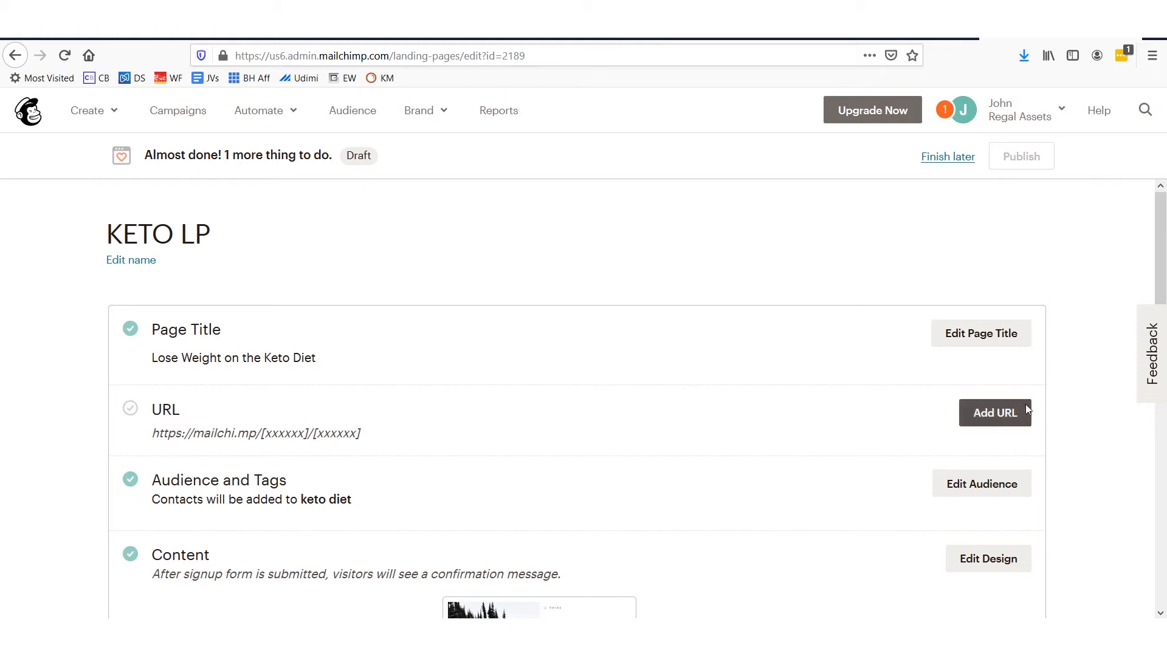
Add a URL on the Mailchimp domain with the ending "ketodiet" and save it
{"action": "left_click_drag", "start_coordinate": [1037, 388], "coordinate": [908, 411]}
{"action": "left_click", "coordinate": [1008, 416]}
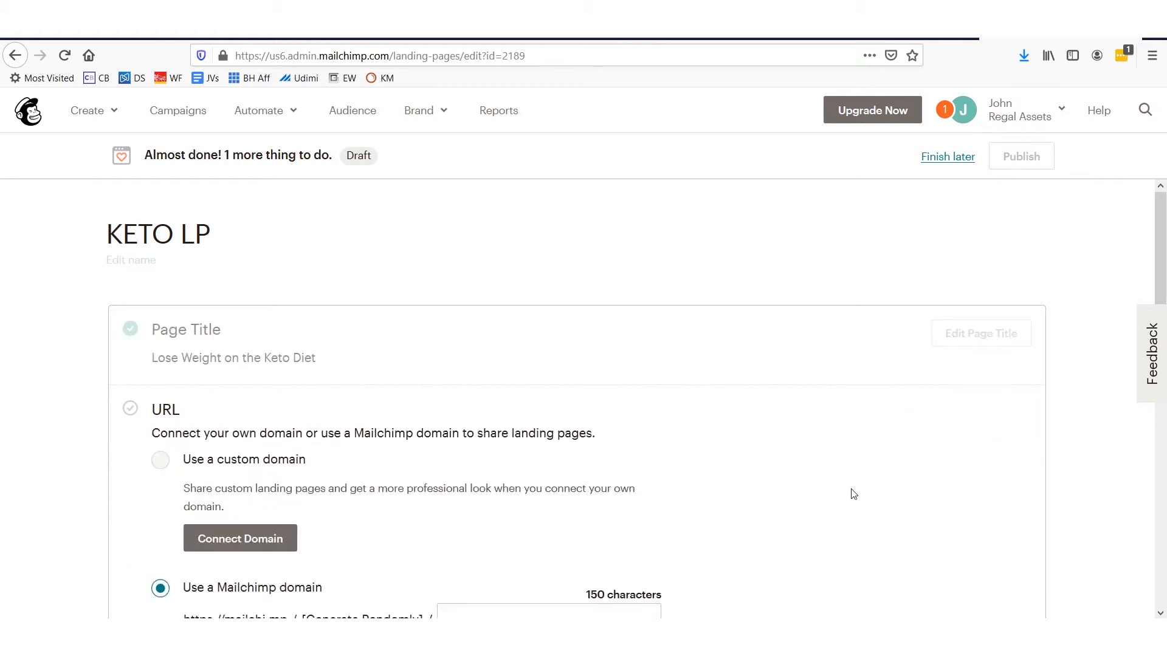
{"action": "scroll", "coordinate": [417, 430], "scroll_direction": "down", "scroll_amount": 4}
{"action": "scroll", "coordinate": [253, 392], "scroll_direction": "down", "scroll_amount": 1}
{"action": "mouse_move", "coordinate": [357, 306]}
{"action": "left_mouse_down"}
{"action": "mouse_move", "coordinate": [172, 314]}
{"action": "mouse_move", "coordinate": [339, 344]}
{"action": "left_mouse_up"}
{"action": "left_click", "coordinate": [496, 364]}
{"action": "type", "text": "ketodiet"}
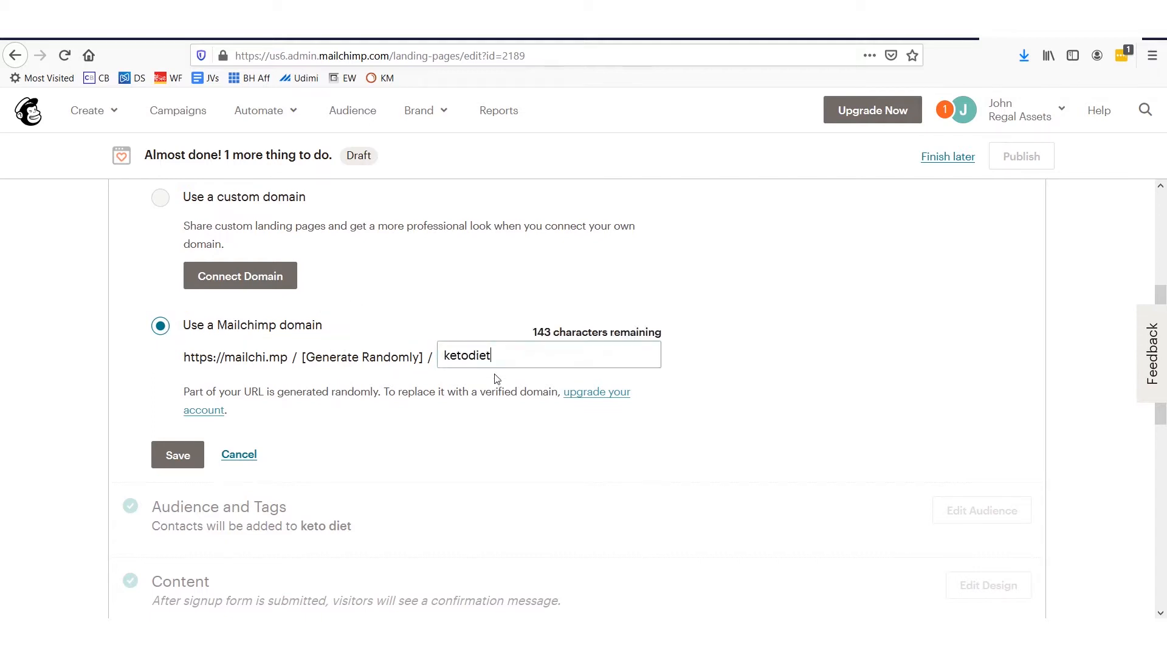
{"action": "mouse_move", "coordinate": [217, 419]}
{"action": "left_mouse_down"}
{"action": "mouse_move", "coordinate": [148, 415]}
{"action": "mouse_move", "coordinate": [96, 435]}
{"action": "mouse_move", "coordinate": [130, 387]}
{"action": "left_mouse_up"}
{"action": "left_click_drag", "start_coordinate": [142, 286], "coordinate": [292, 350]}
{"action": "left_click_drag", "start_coordinate": [347, 300], "coordinate": [160, 286]}
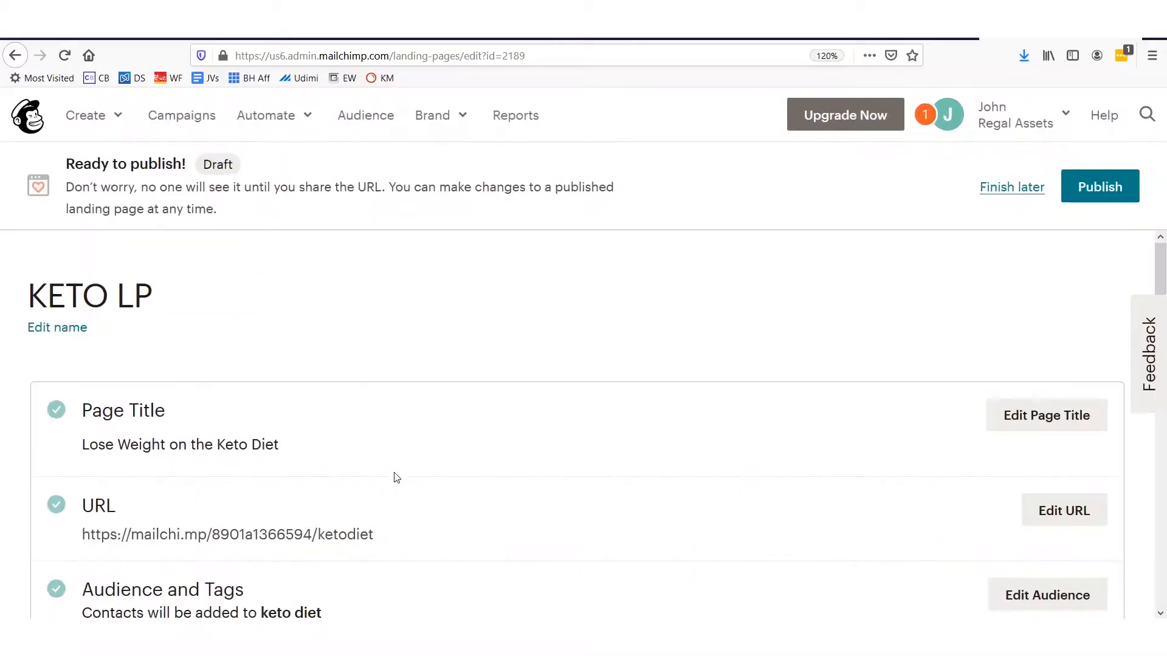
Enlarge the page view and examine the landing page's generated URL
{"action": "key", "text": "ctrl+plus"}
{"action": "scroll", "coordinate": [398, 478], "scroll_direction": "down", "scroll_amount": 5}
{"action": "scroll", "coordinate": [400, 480], "scroll_direction": "up", "scroll_amount": 2}
{"action": "key", "text": "ctrl+plus"}
{"action": "scroll", "coordinate": [398, 471], "scroll_direction": "up", "scroll_amount": 4}
{"action": "left_click_drag", "start_coordinate": [476, 534], "coordinate": [92, 531]}
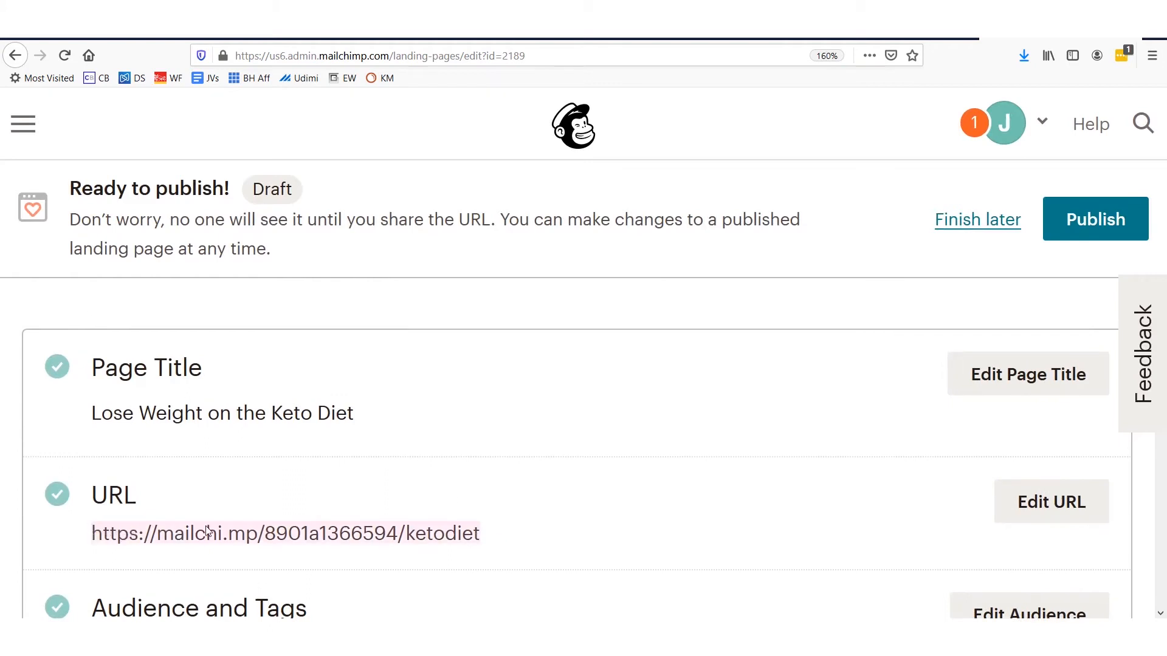
{"action": "mouse_move", "coordinate": [75, 551]}
{"action": "left_mouse_down"}
{"action": "mouse_move", "coordinate": [542, 559]}
{"action": "mouse_move", "coordinate": [371, 513]}
{"action": "mouse_move", "coordinate": [95, 519]}
{"action": "left_mouse_up"}
{"action": "left_click_drag", "start_coordinate": [418, 361], "coordinate": [636, 528]}
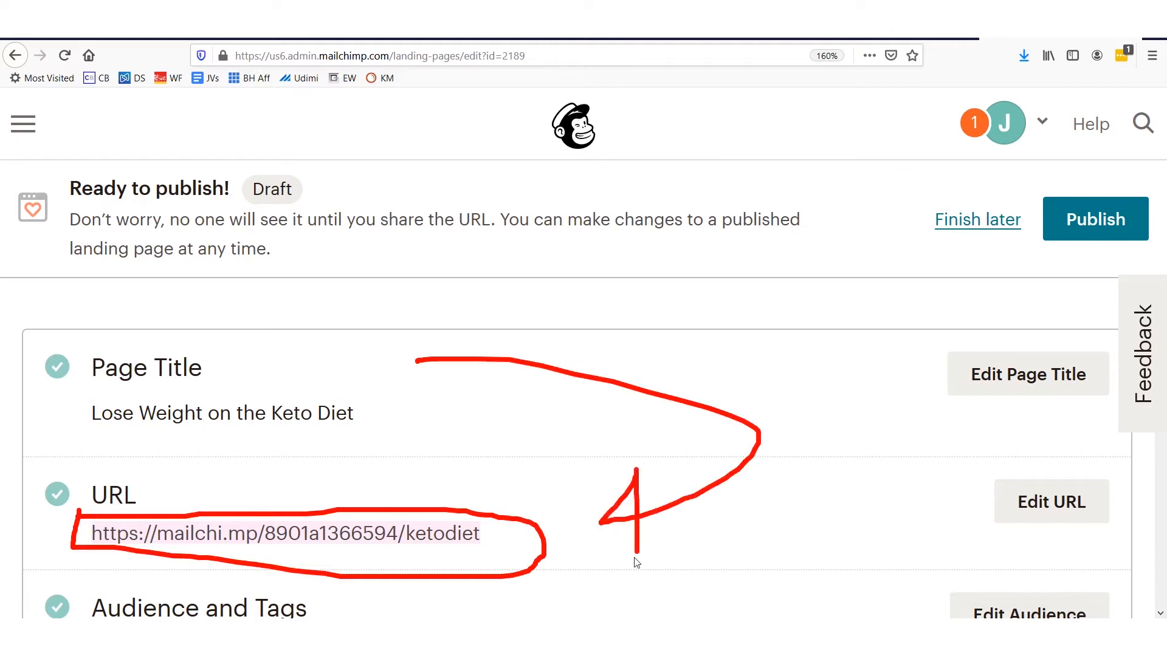
{"action": "mouse_move", "coordinate": [294, 282]}
{"action": "left_mouse_down"}
{"action": "mouse_move", "coordinate": [155, 342]}
{"action": "mouse_move", "coordinate": [131, 454]}
{"action": "left_mouse_up"}
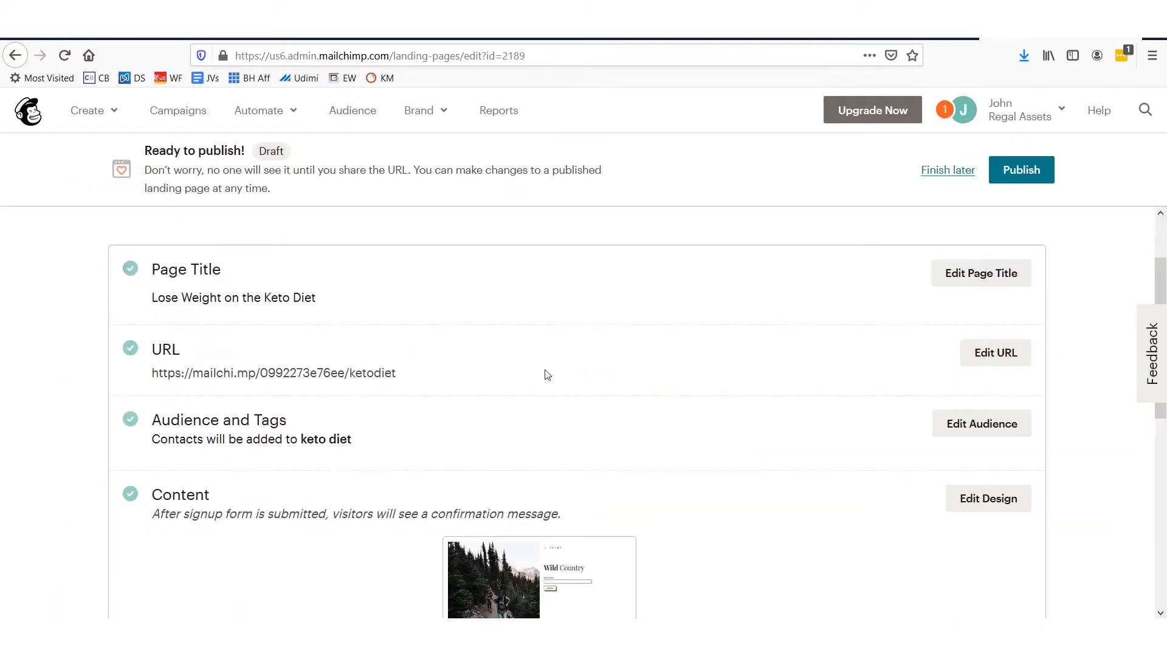
Review the landing page's settings and publish the page
{"action": "scroll", "coordinate": [547, 371], "scroll_direction": "down", "scroll_amount": 10}
{"action": "scroll", "coordinate": [642, 364], "scroll_direction": "up", "scroll_amount": 10}
{"action": "mouse_move", "coordinate": [1096, 198]}
{"action": "left_mouse_down"}
{"action": "mouse_move", "coordinate": [1018, 218]}
{"action": "mouse_move", "coordinate": [1016, 244]}
{"action": "left_mouse_up"}
{"action": "key", "text": "Escape"}
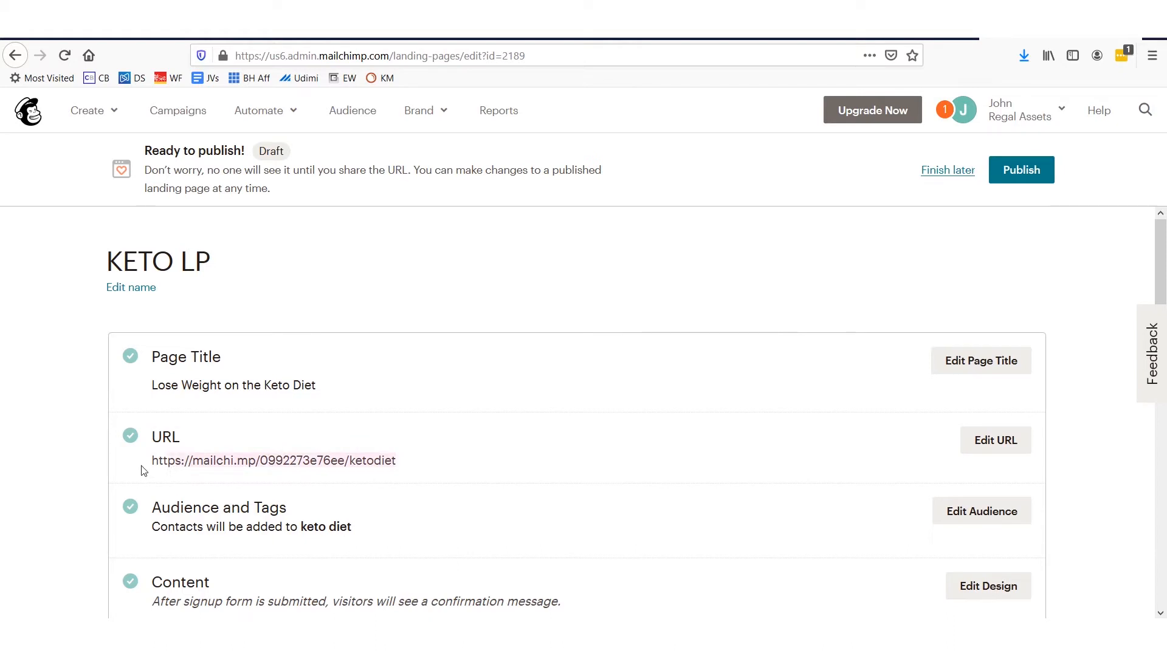
{"action": "left_click", "coordinate": [1003, 177]}
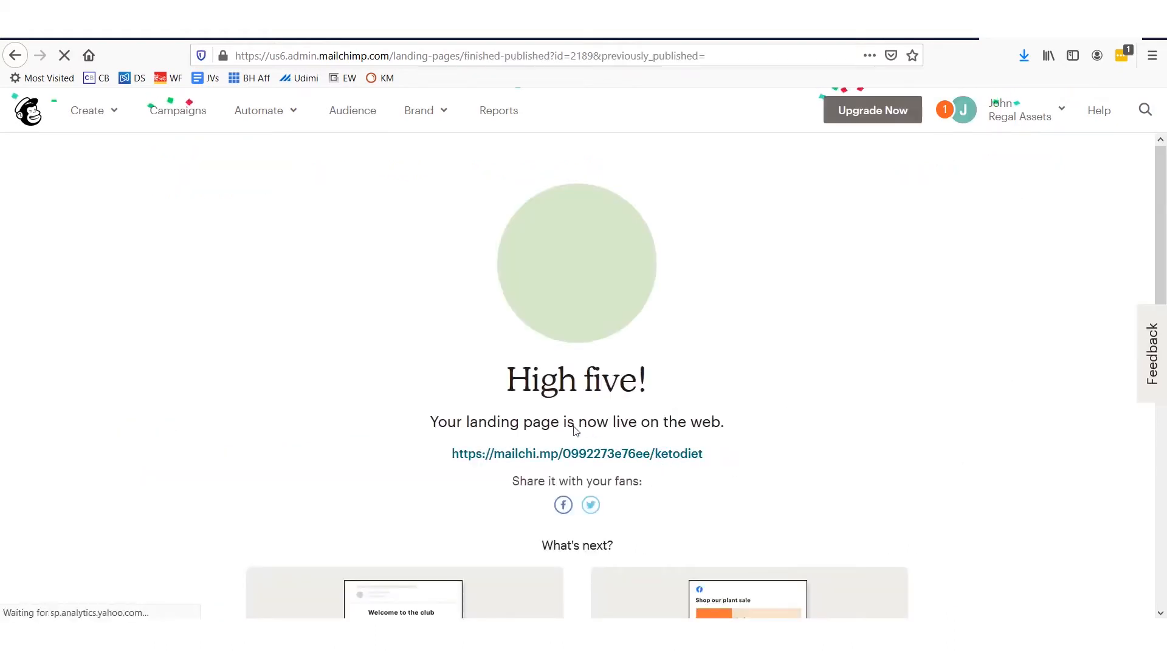
Open the published landing page and subscribe through its signup form with a test email address
{"action": "left_click", "coordinate": [638, 456]}
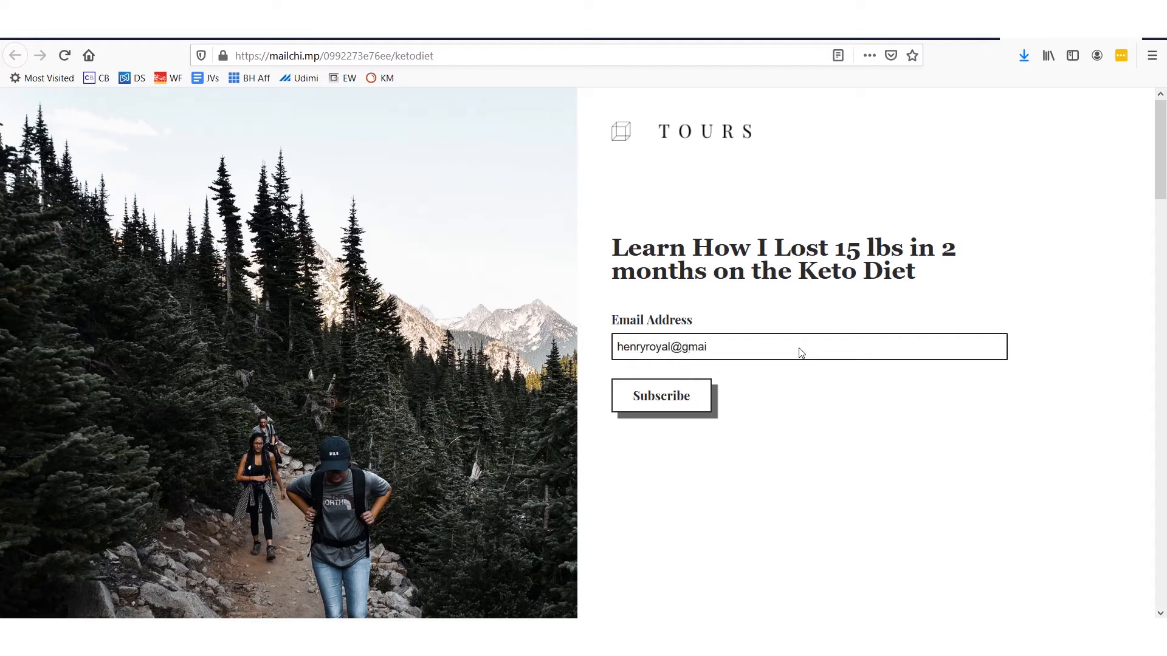
{"action": "left_click", "coordinate": [671, 397]}
{"action": "left_click_drag", "start_coordinate": [637, 321], "coordinate": [965, 321]}
{"action": "left_click", "coordinate": [853, 372]}
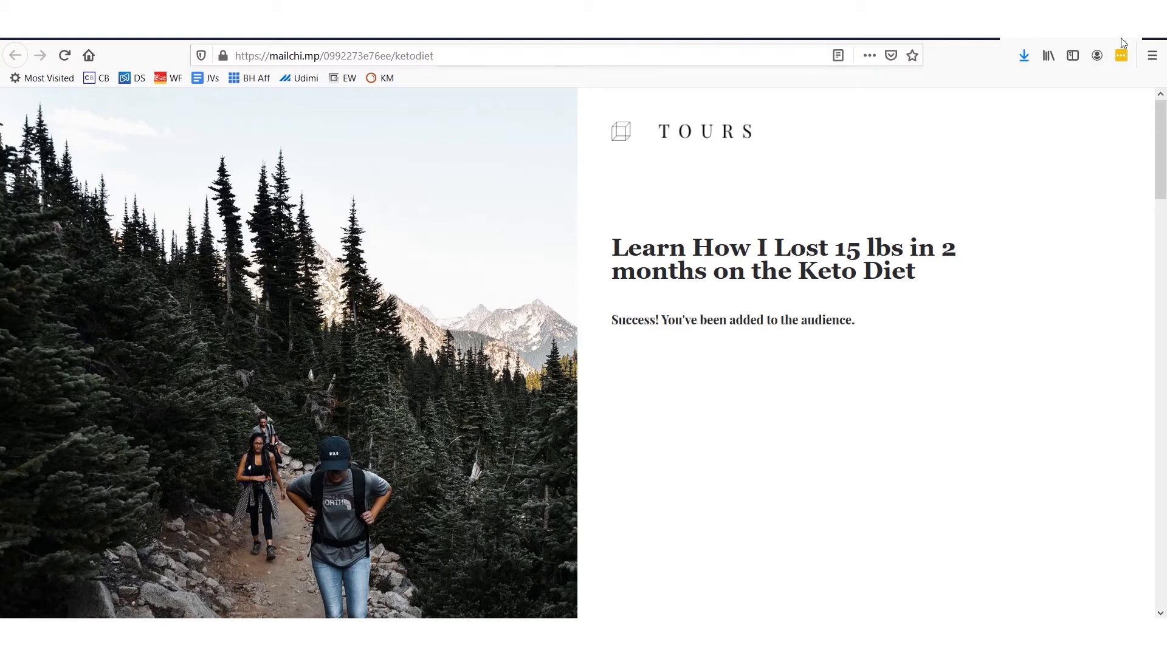
Return to the Mailchimp dashboard and look over the audience overview
{"action": "left_click", "coordinate": [969, 27]}
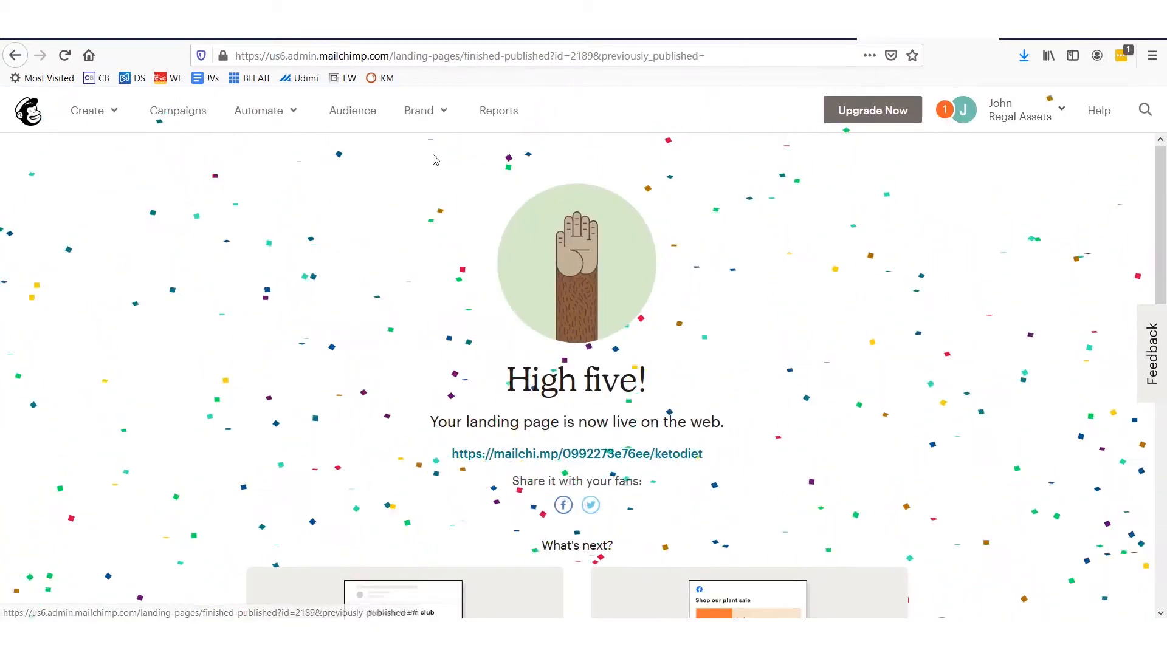
{"action": "left_click", "coordinate": [27, 112]}
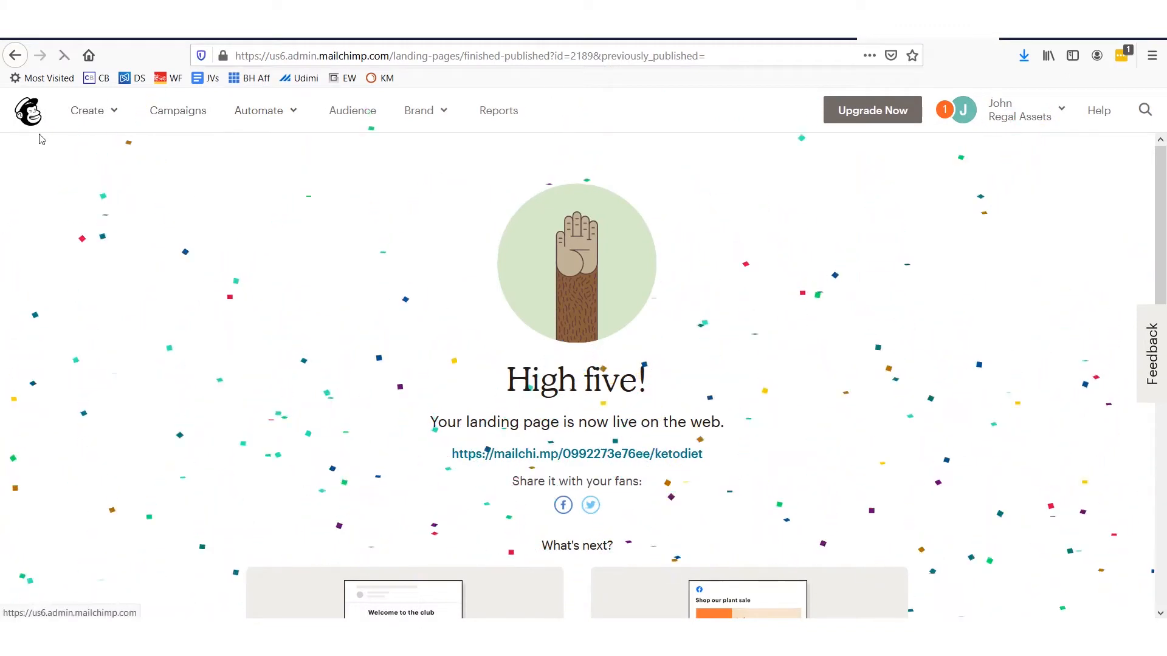
{"action": "scroll", "coordinate": [305, 423], "scroll_direction": "down", "scroll_amount": 4}
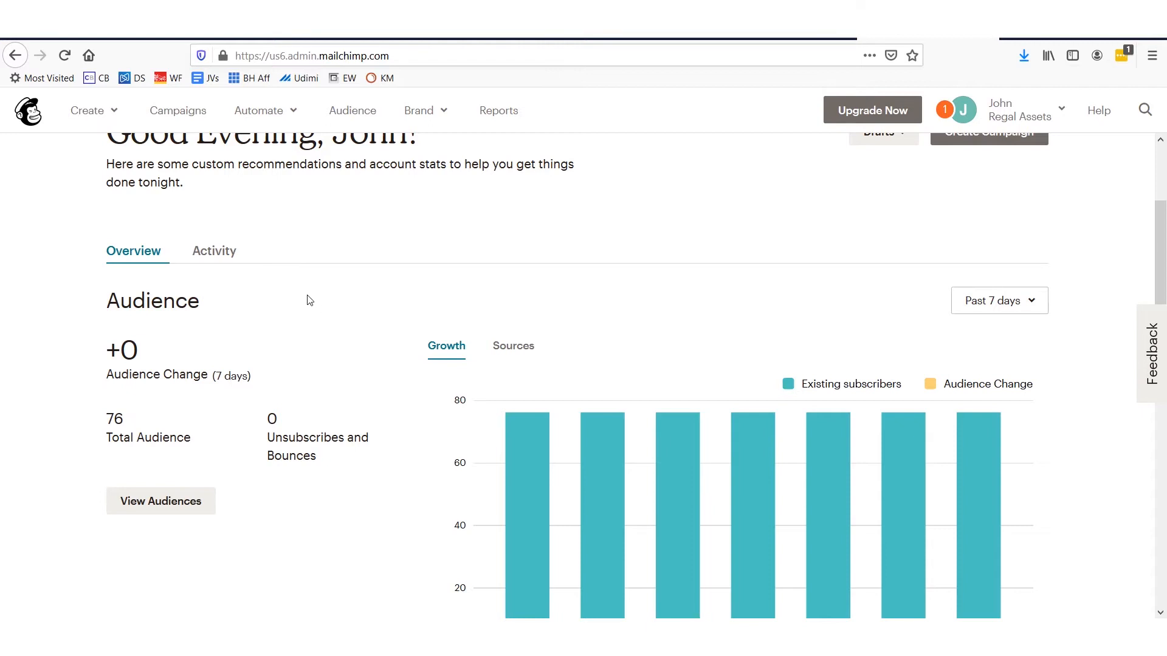
{"action": "scroll", "coordinate": [321, 310], "scroll_direction": "down", "scroll_amount": 5}
{"action": "scroll", "coordinate": [737, 266], "scroll_direction": "up", "scroll_amount": 8}
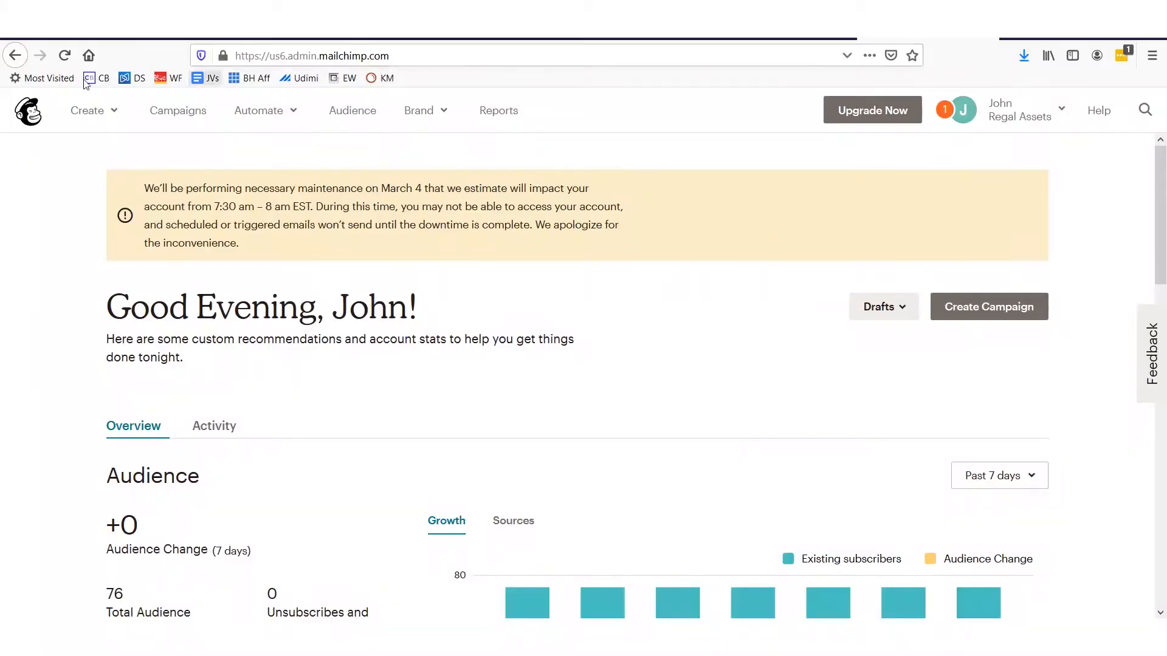
Open the choices for creating a new campaign
{"action": "left_click", "coordinate": [111, 116]}
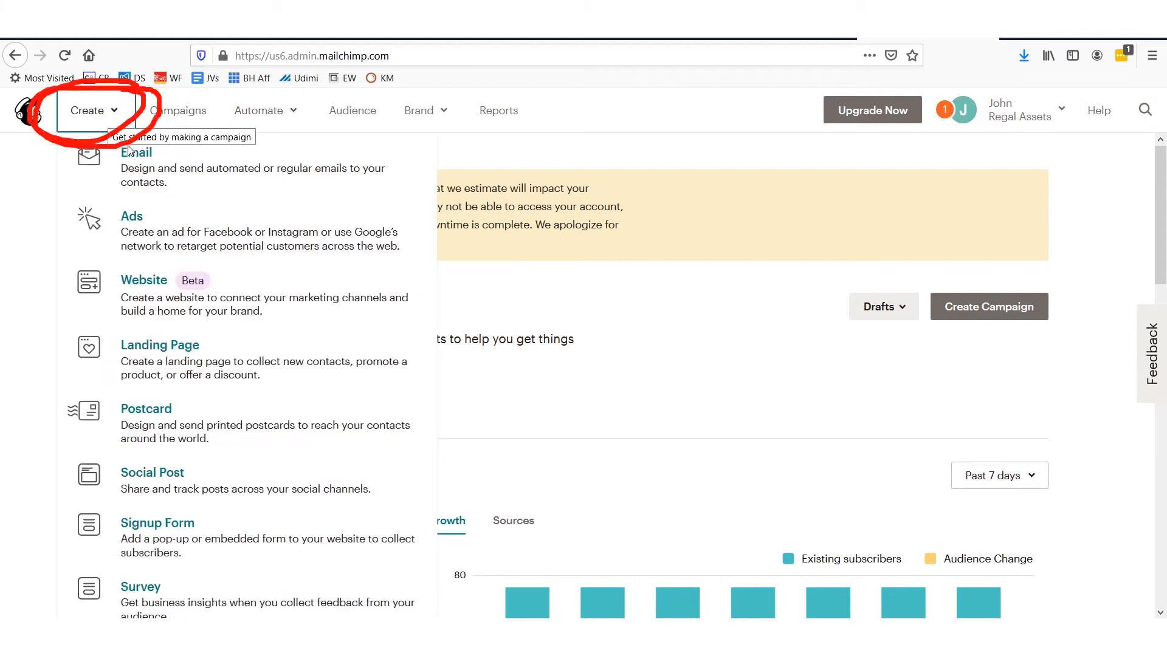